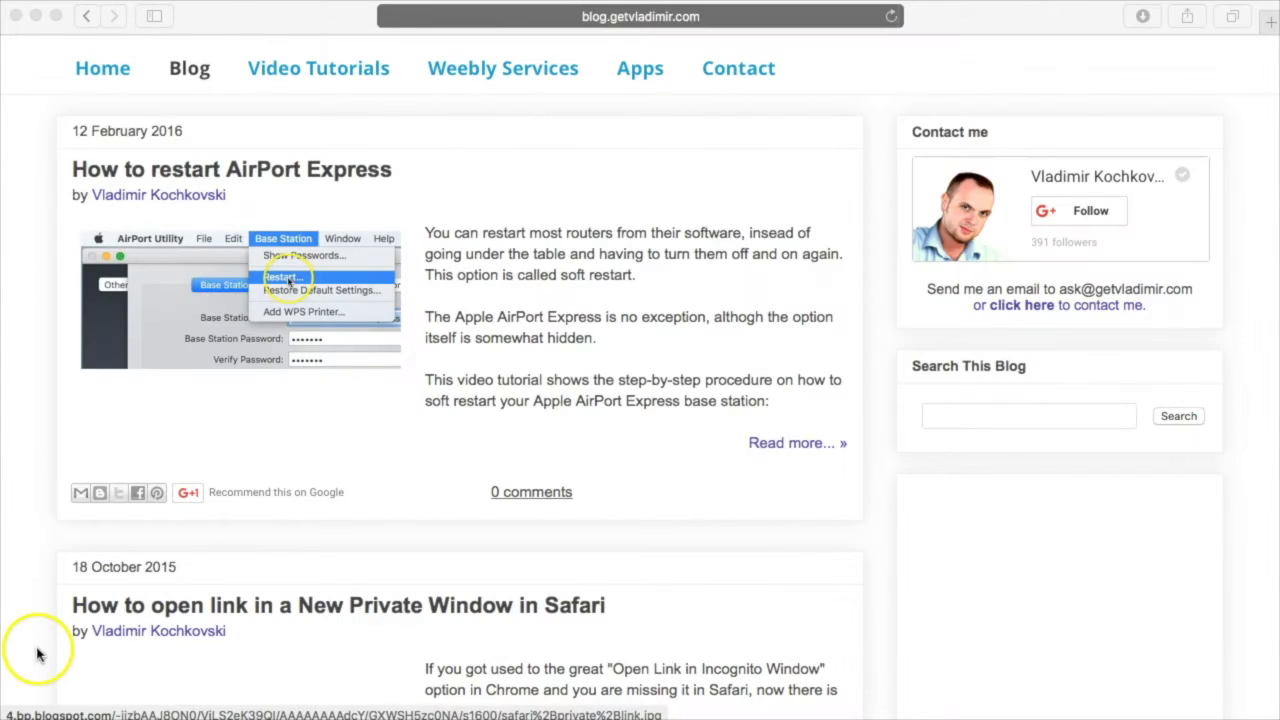
Step: Focus Safari and open the GetVladimir.com blog's Overview page in the Blogger dashboard
click(38, 655)
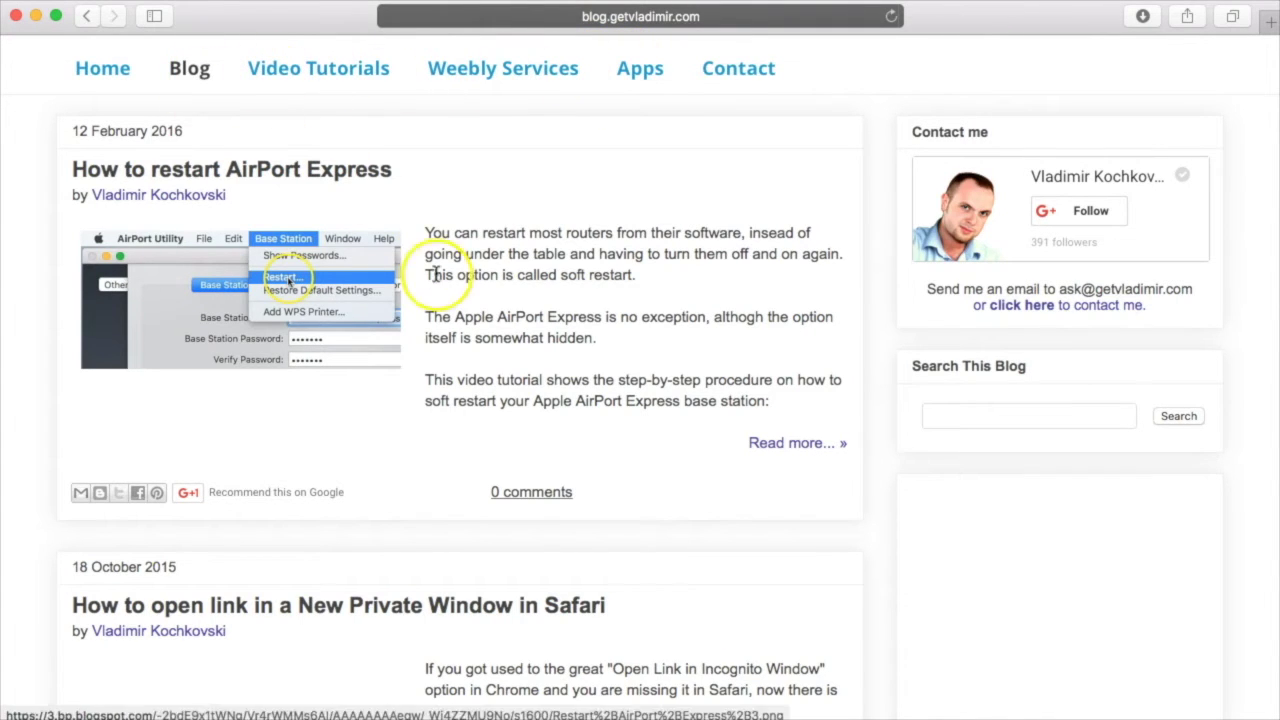
scroll(435, 277, down, 15)
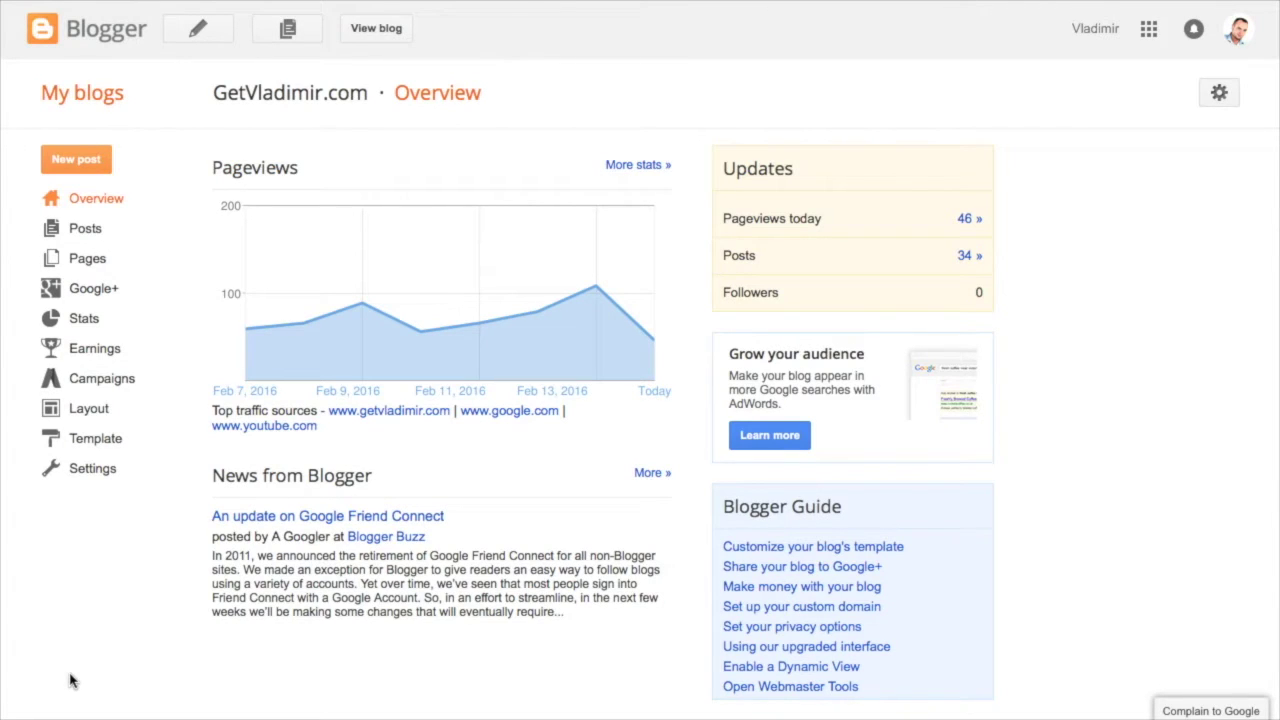
Step: On the Layout page, set the Navbar gadget to Off and save it
click(87, 412)
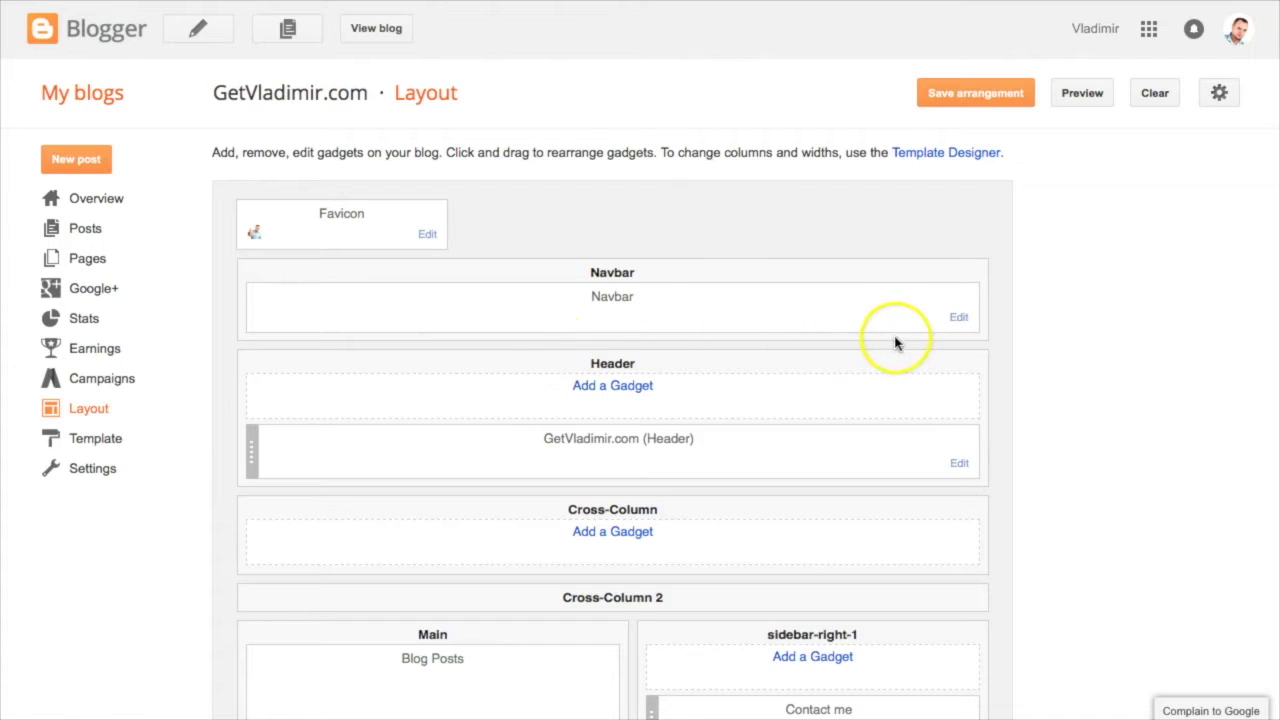
click(958, 318)
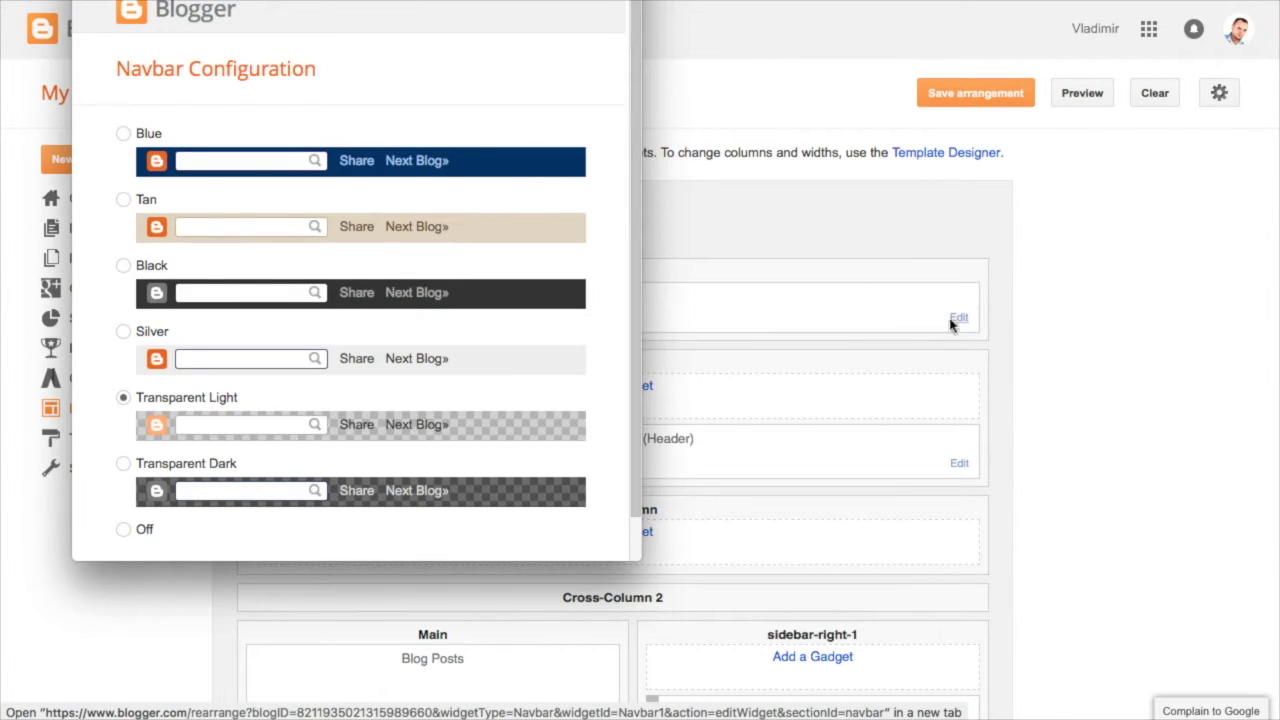
click(123, 529)
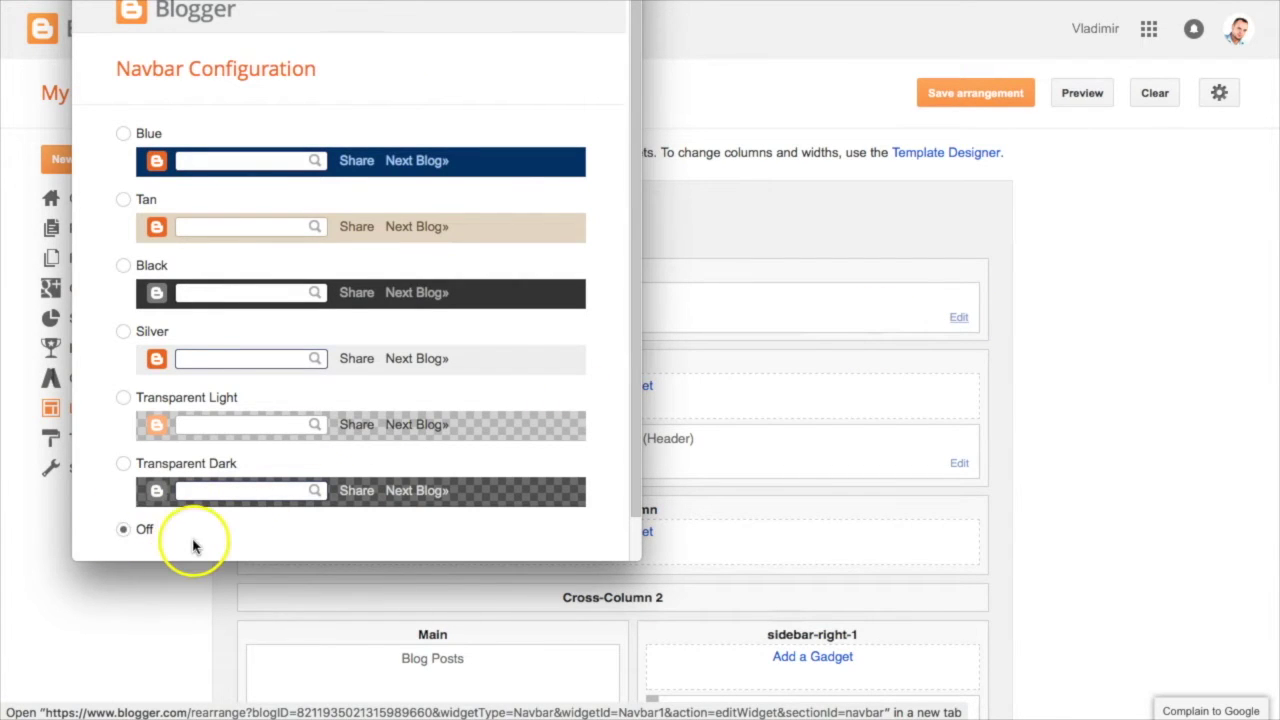
scroll(193, 545, down, 1)
click(149, 537)
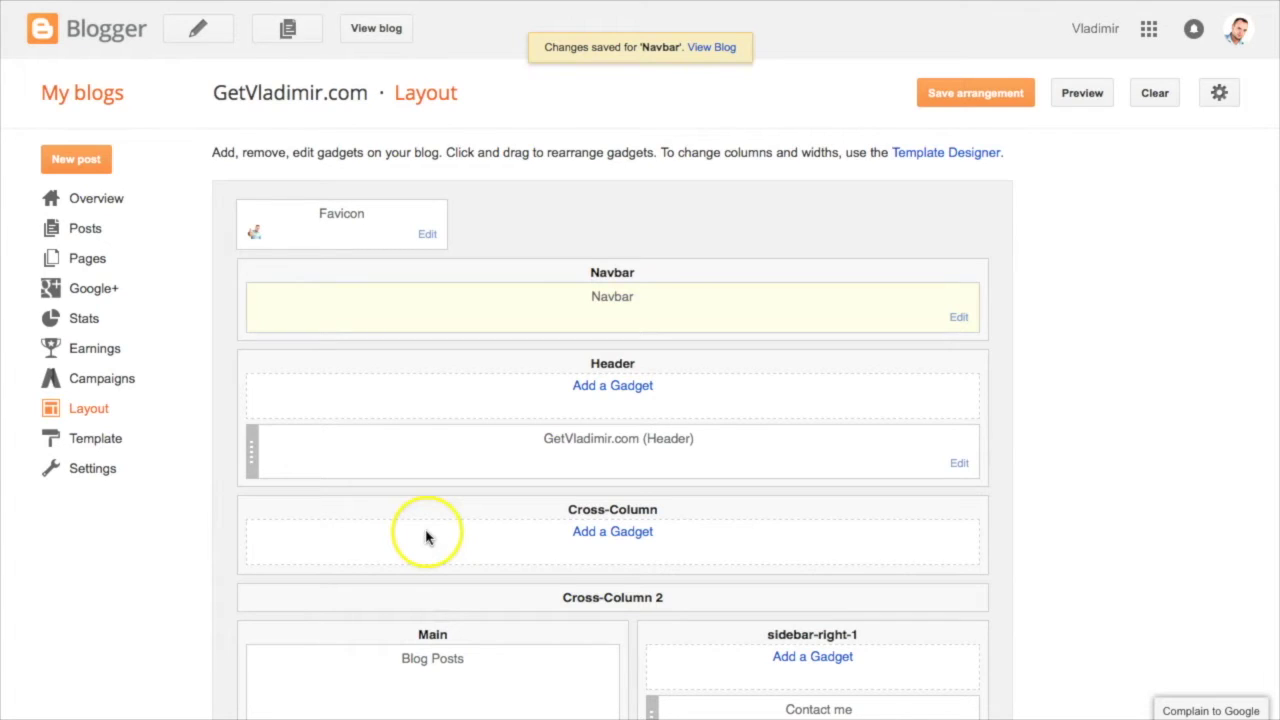
Step: Add a Pages gadget to the Cross-Column section
scroll(425, 535, down, 2)
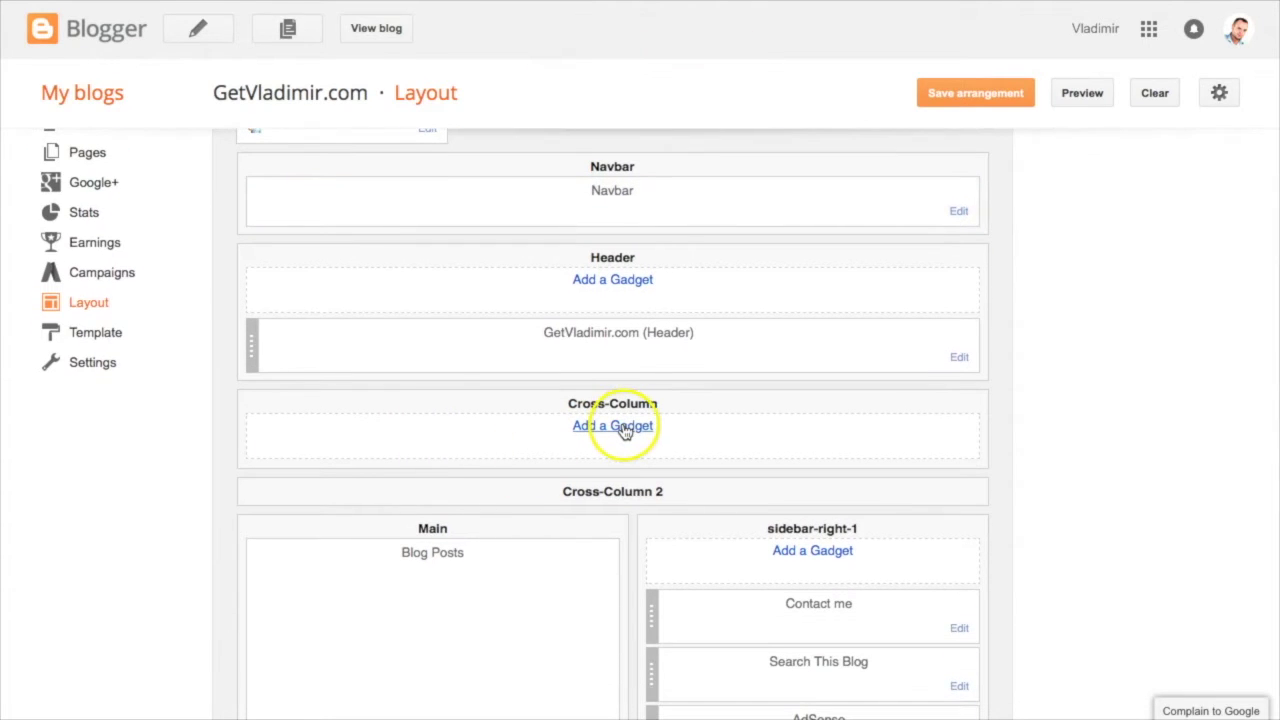
click(622, 428)
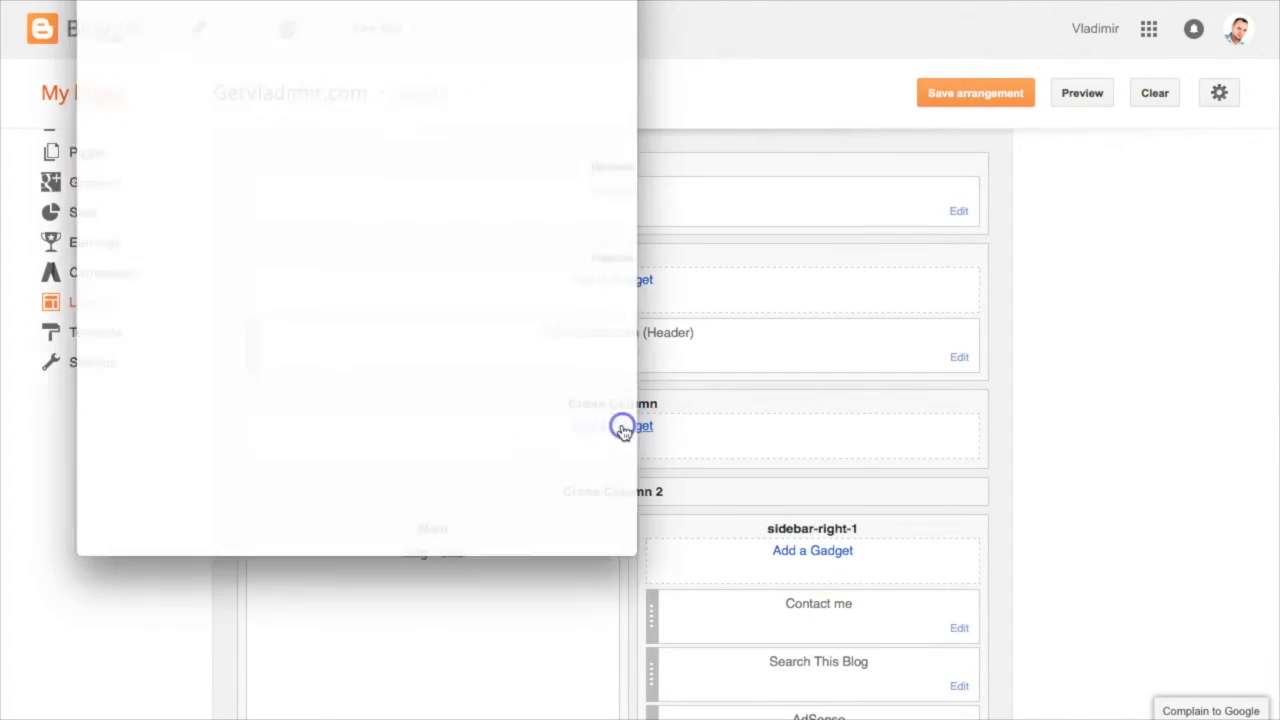
scroll(443, 414, down, 3)
scroll(443, 414, down, 5)
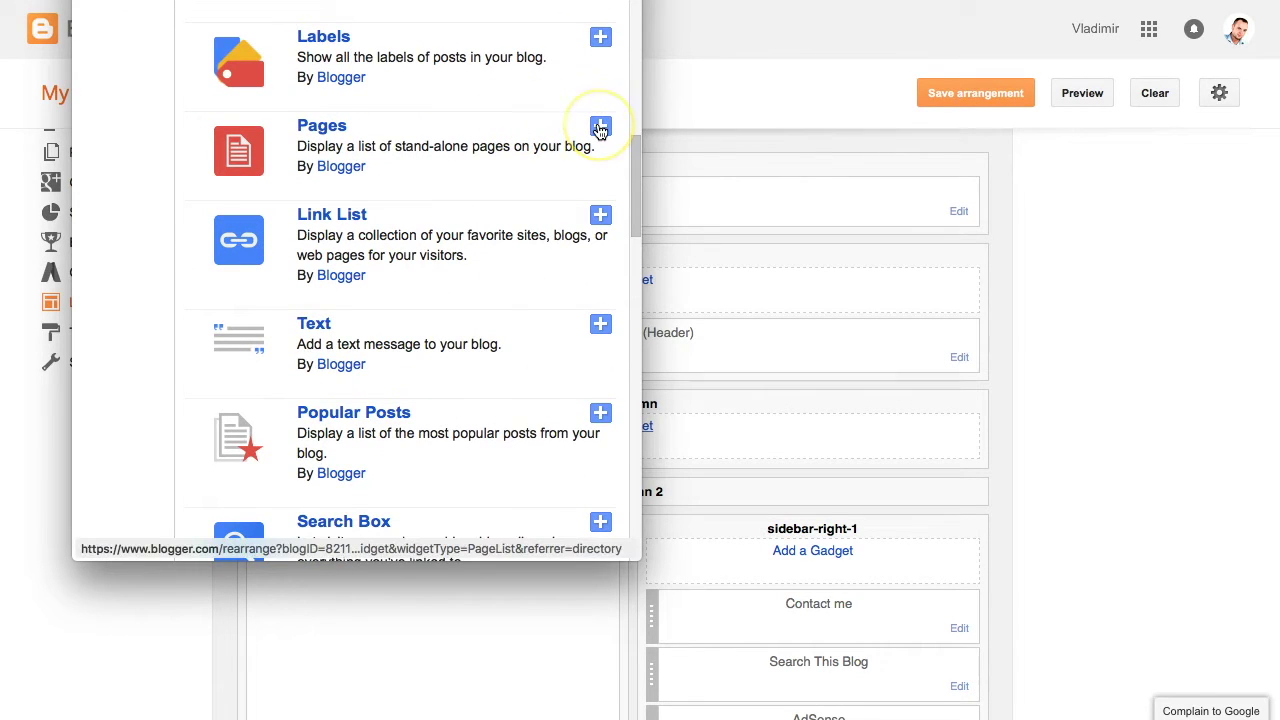
click(599, 126)
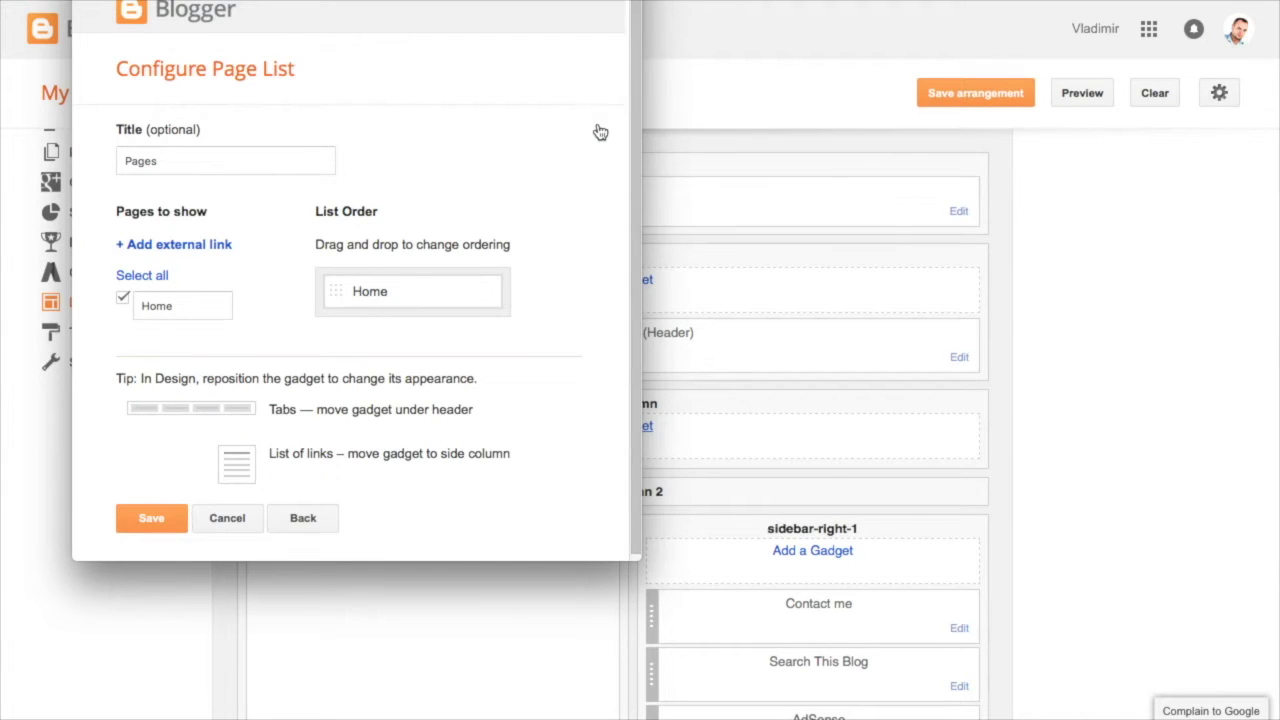
Step: Rename the gadget's Home page entry to Blog and start a new external link
double_click(177, 307)
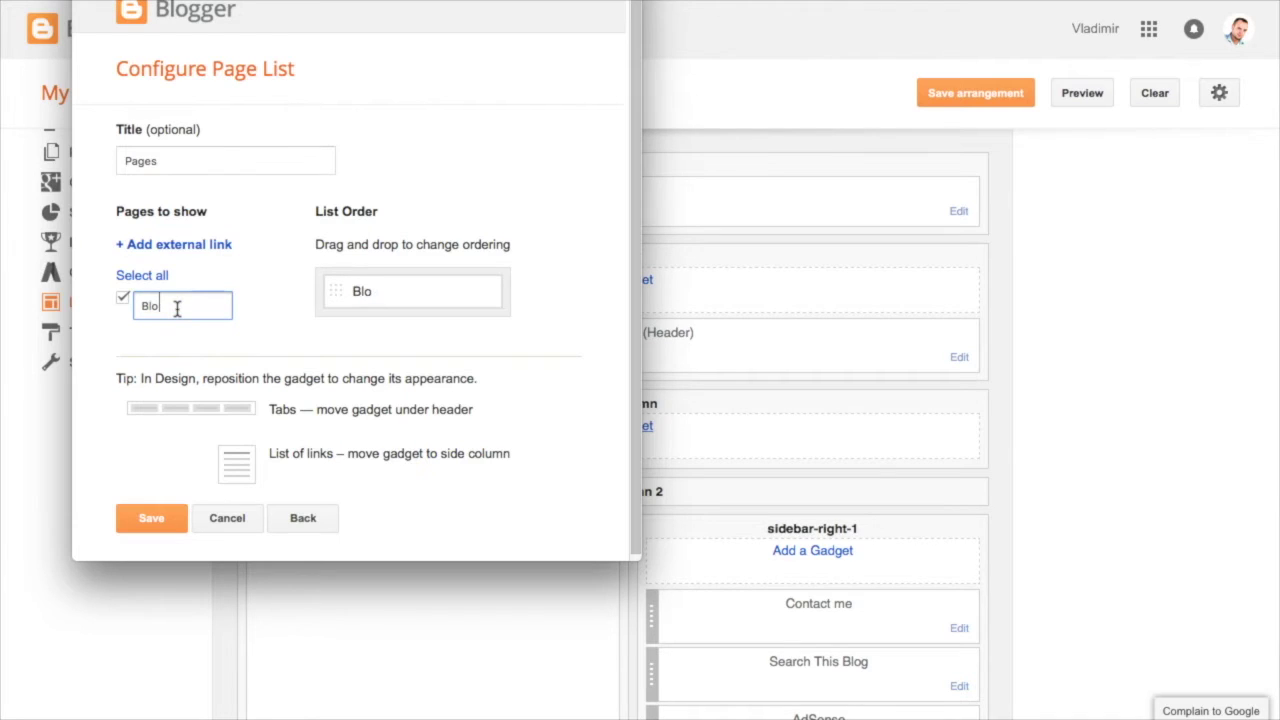
click(533, 313)
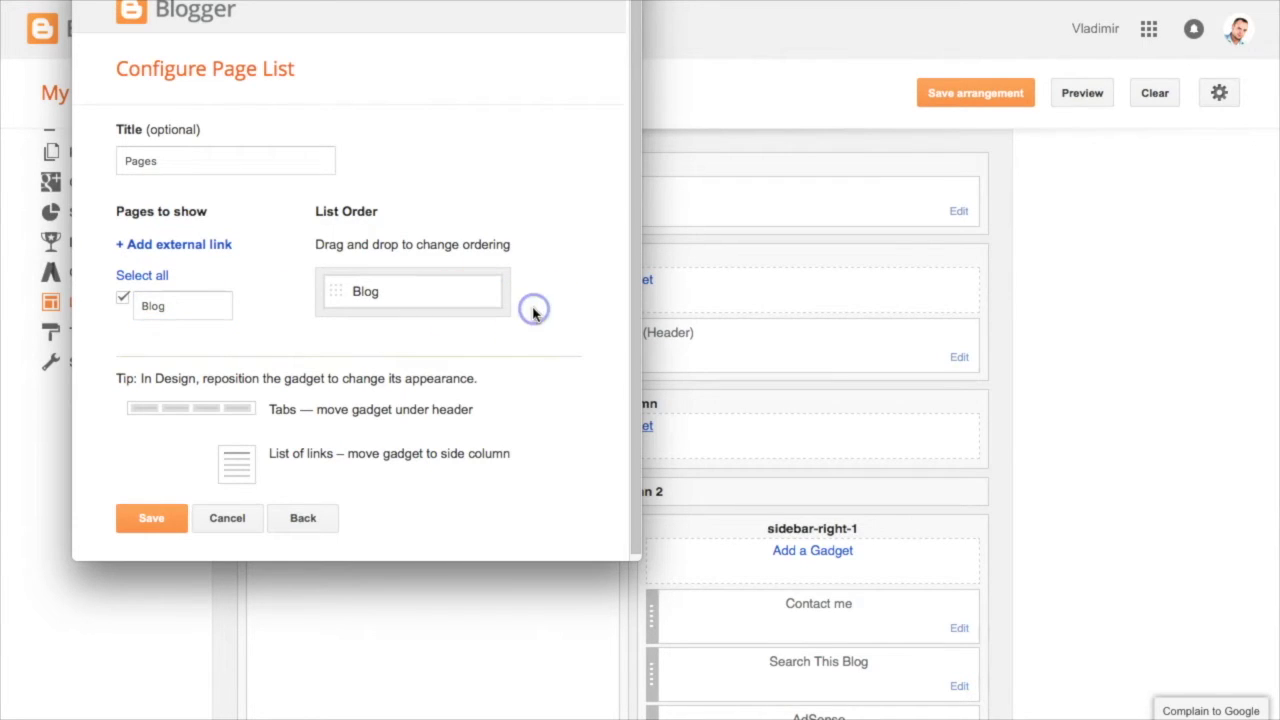
click(208, 246)
Step: Add a Home external link with the blog's address and move it above Blog
text(Home)
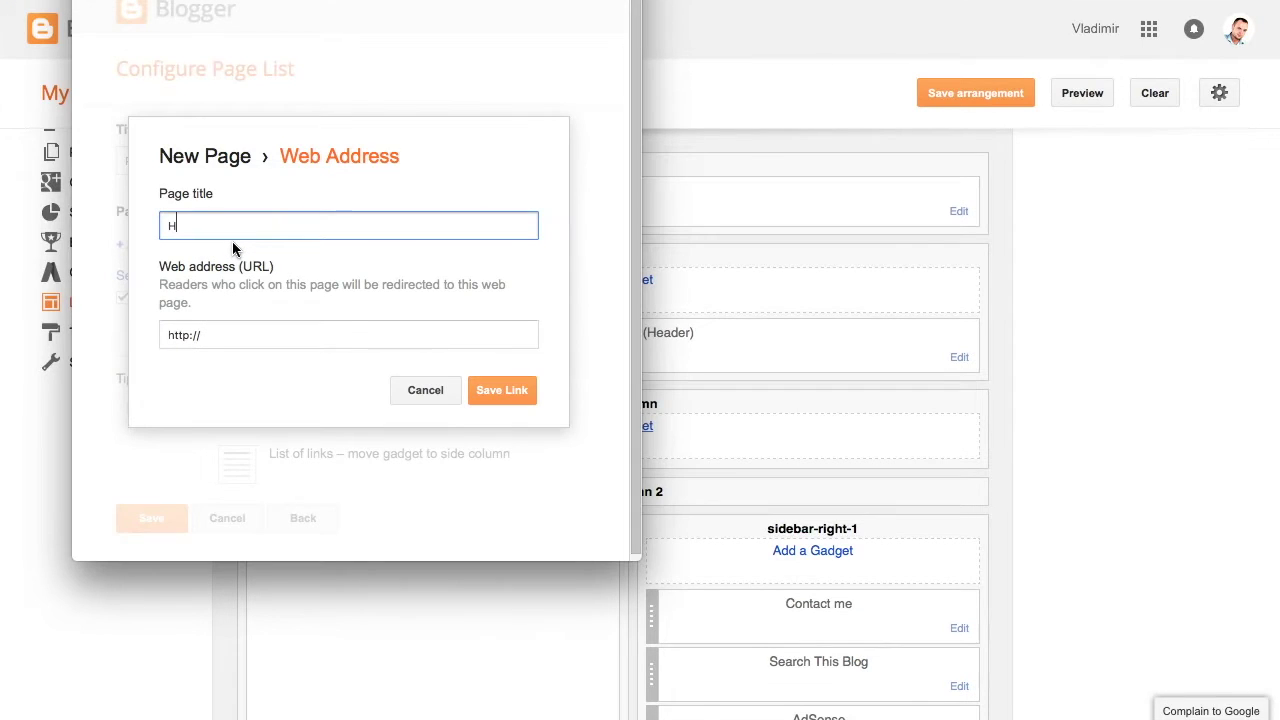
click(230, 288)
click(231, 331)
key(ctrl+a)
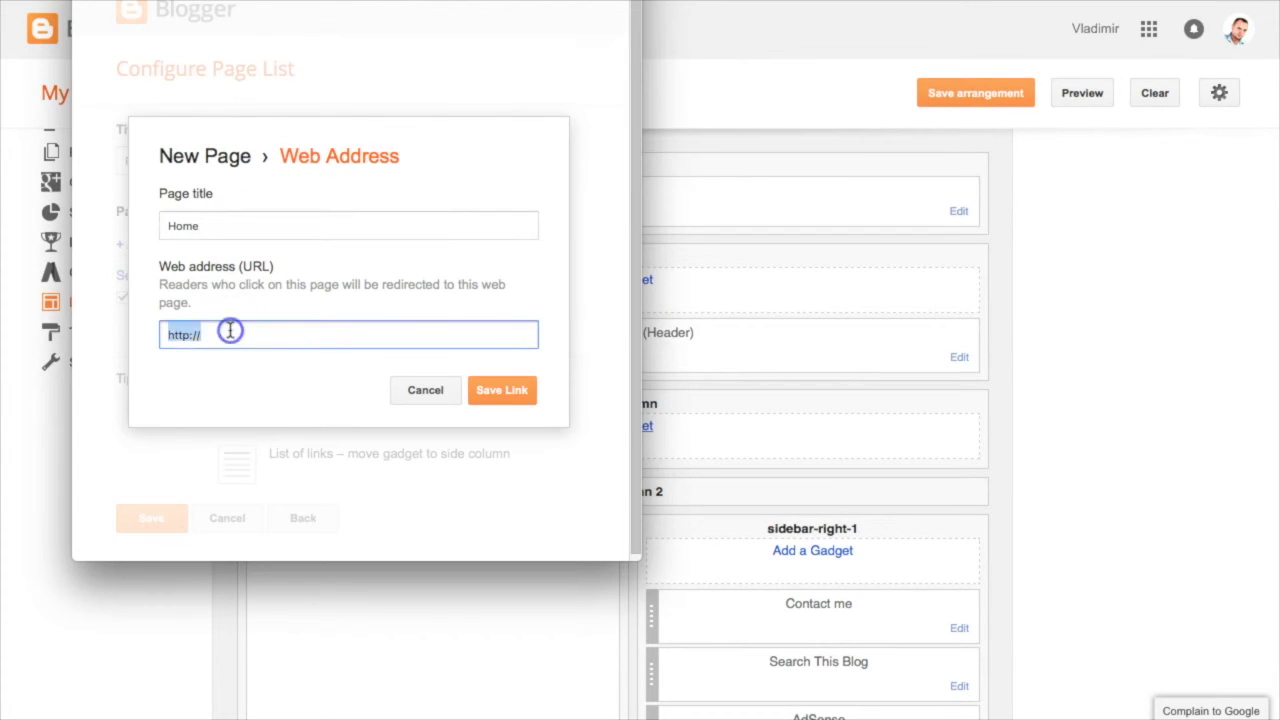
text(http://www.getvladimir.com)
click(491, 393)
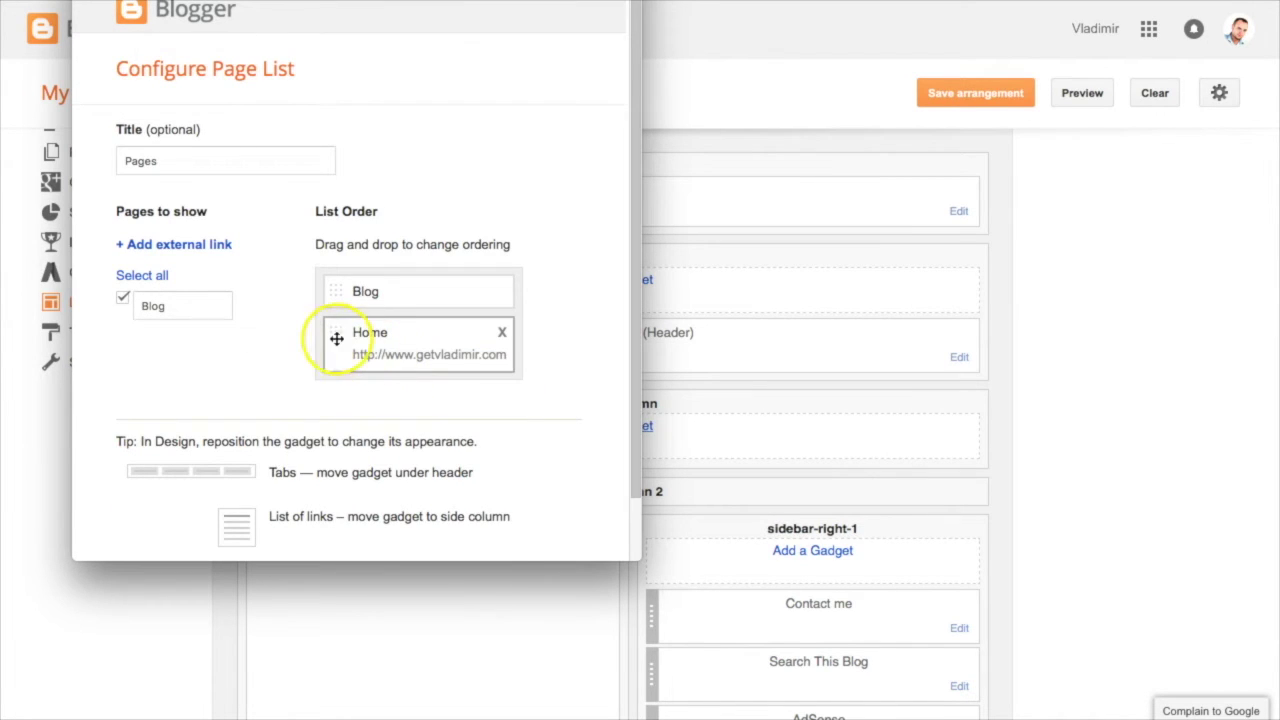
drag(337, 340, 306, 326)
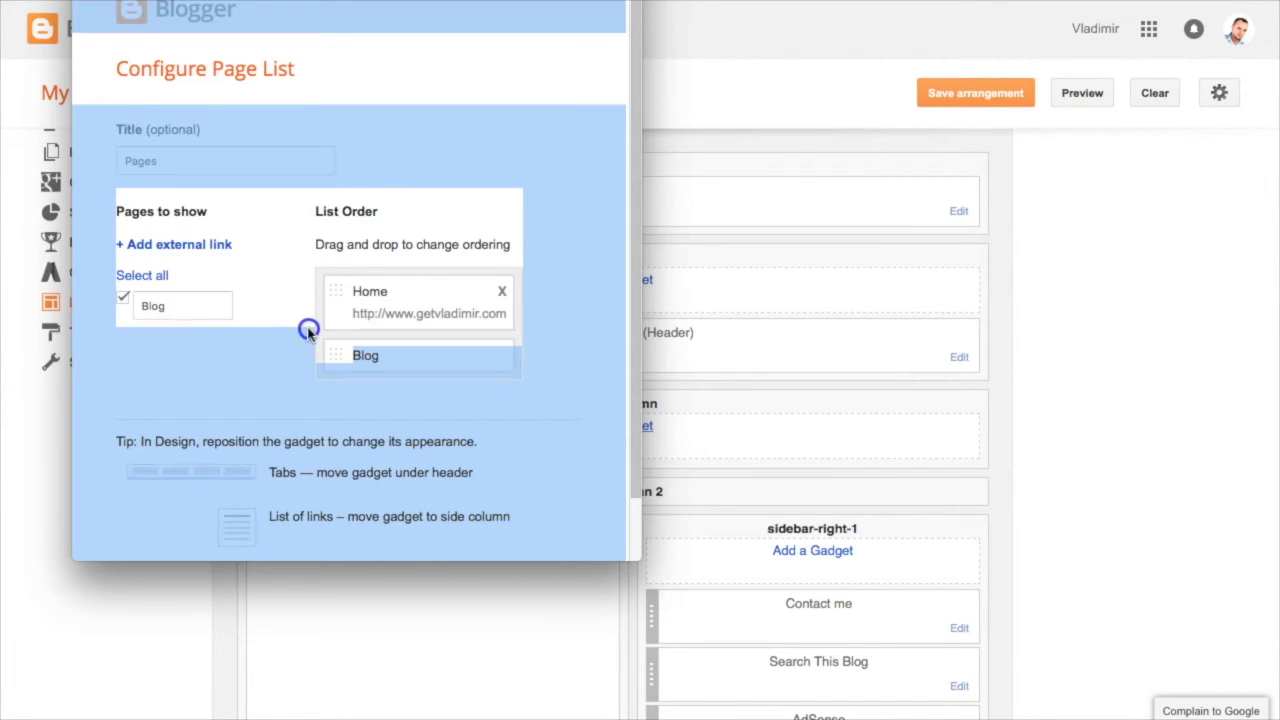
Step: Add the Weebly Services external link with its pasted web address
click(200, 245)
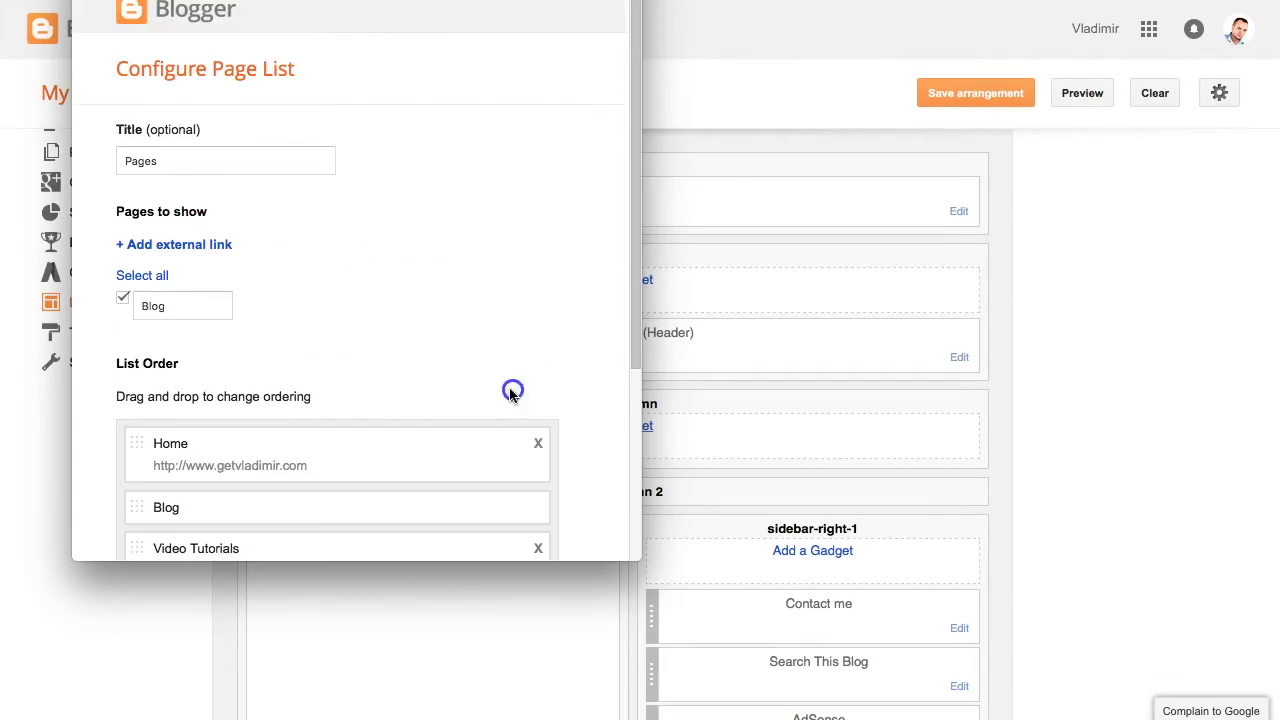
scroll(514, 391, down, 2)
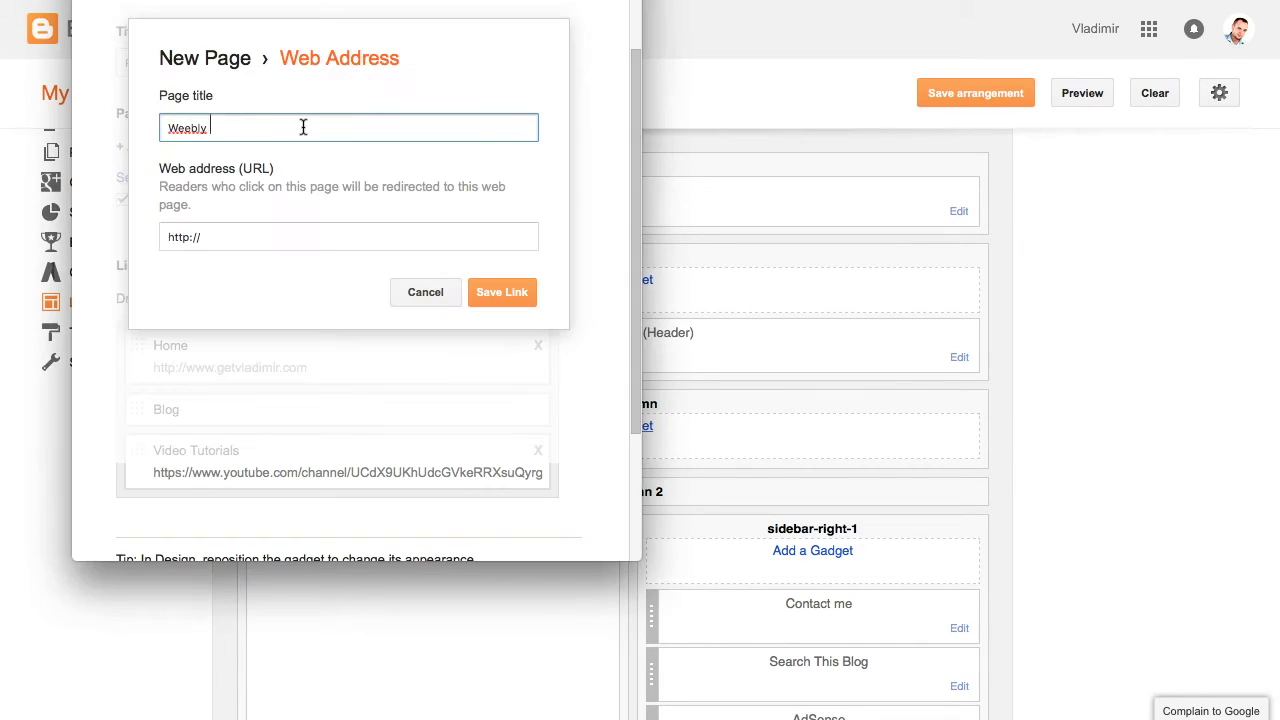
text(Services)
click(277, 238)
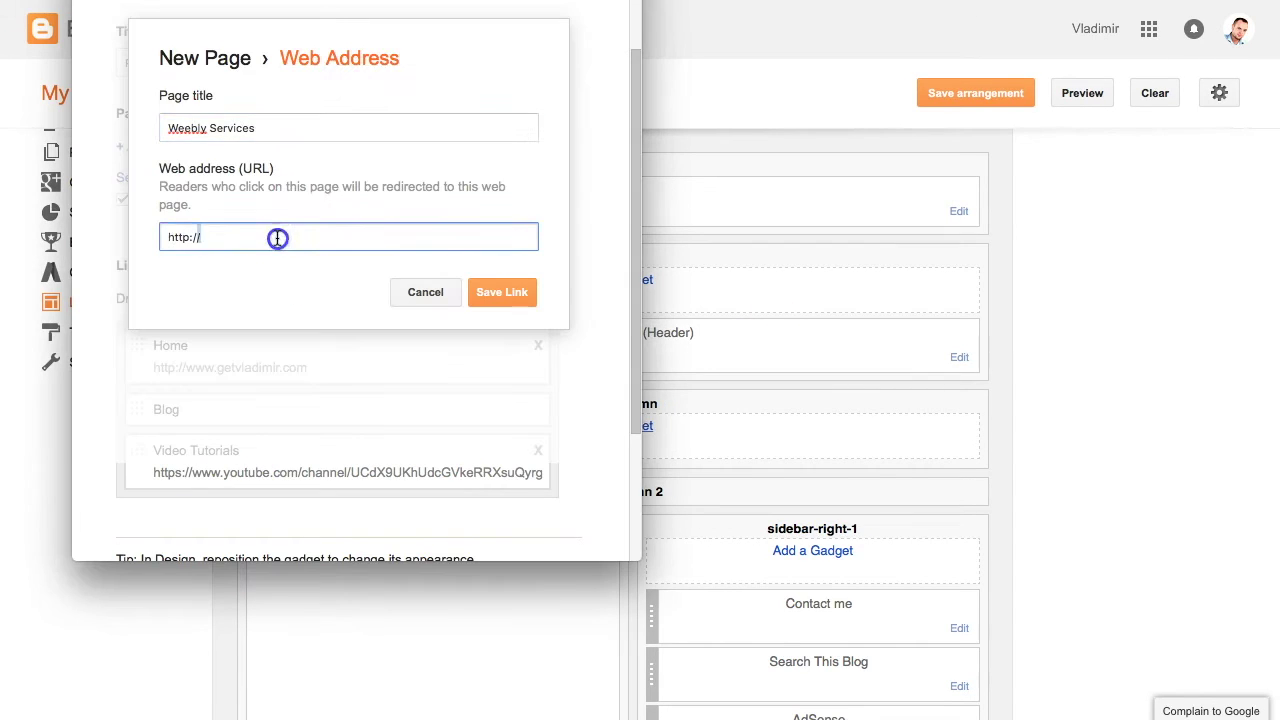
text(www.getvladimir.com/multiple-languages-in-weebly.html)
click(501, 292)
Step: Add the Apps and Contact external links to the Pages list
click(215, 144)
text(Apps)
key(Tab)
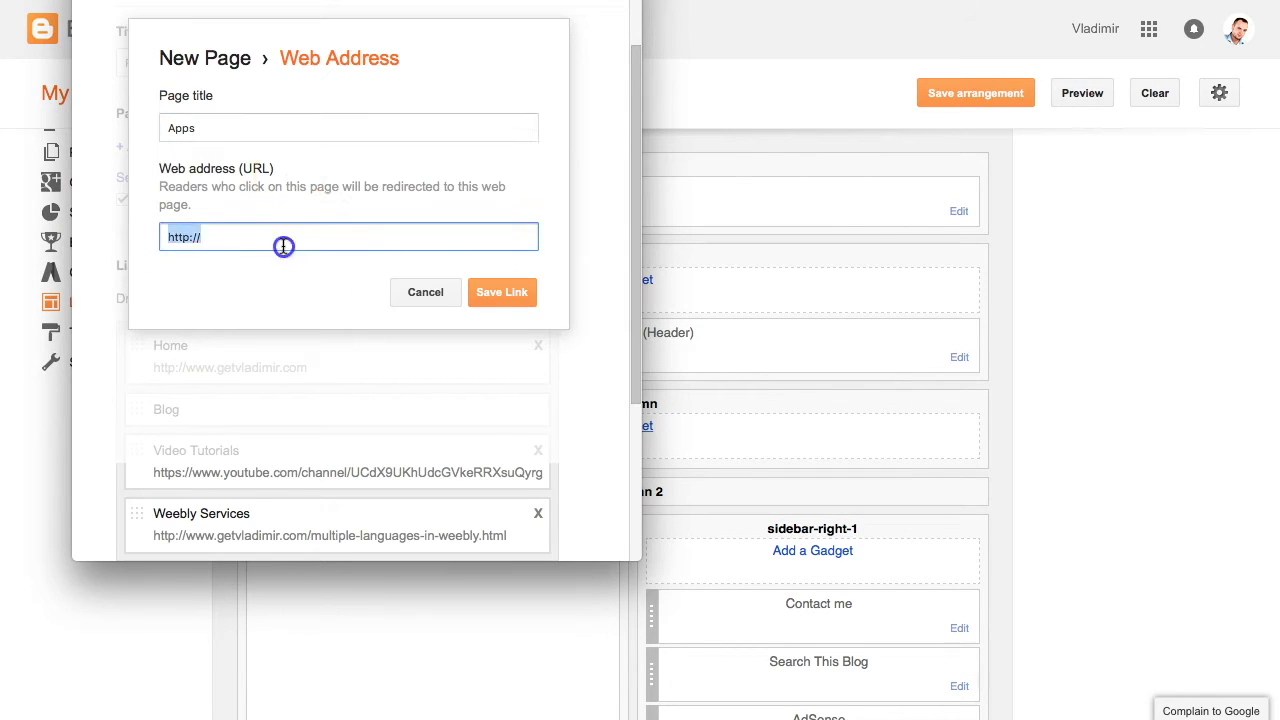
text(http://www.getvladimir.com/apps.html)
click(501, 292)
scroll(343, 171, up, 2)
click(175, 145)
text(Contact)
click(425, 292)
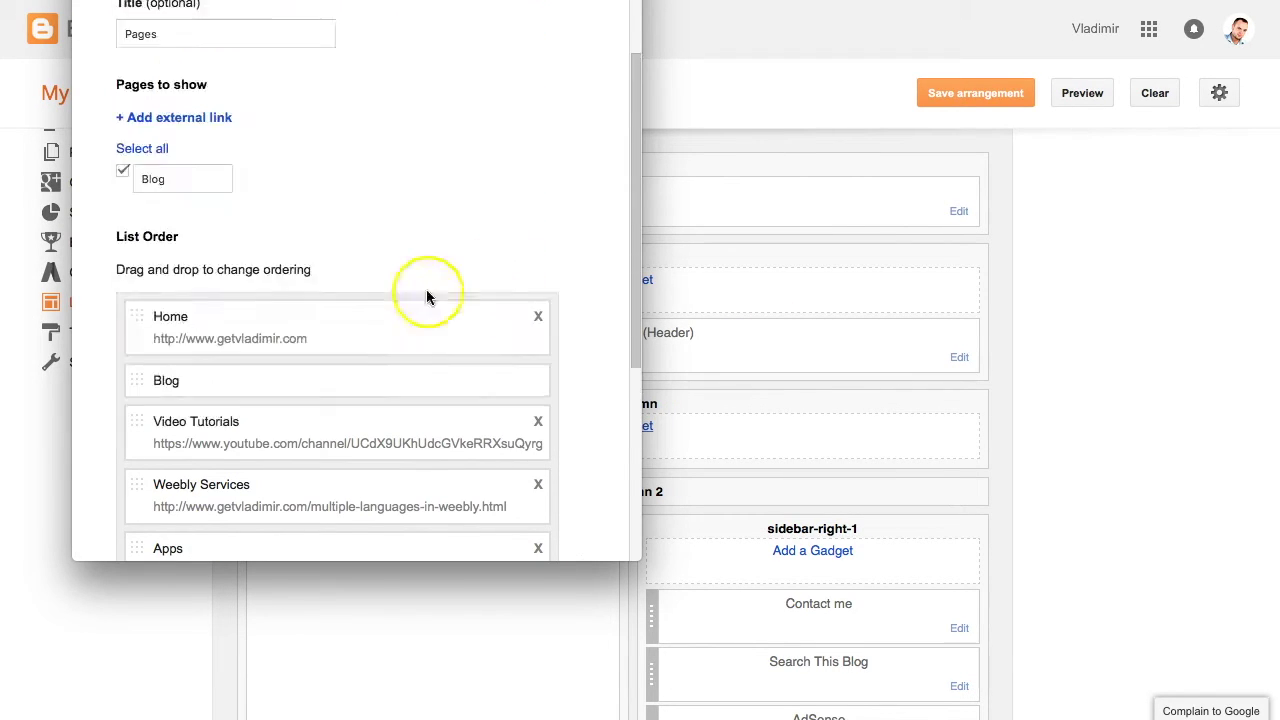
scroll(608, 477, down, 4)
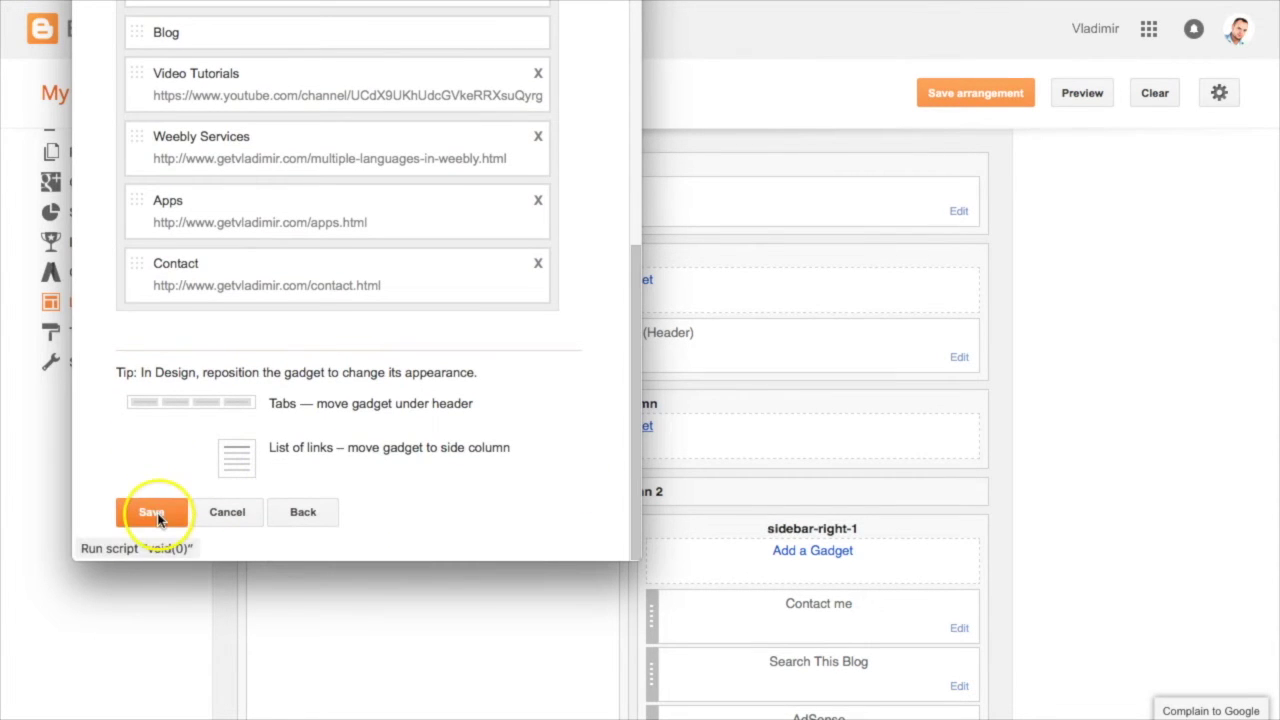
Step: Save the Pages gadget and the layout arrangement
click(152, 513)
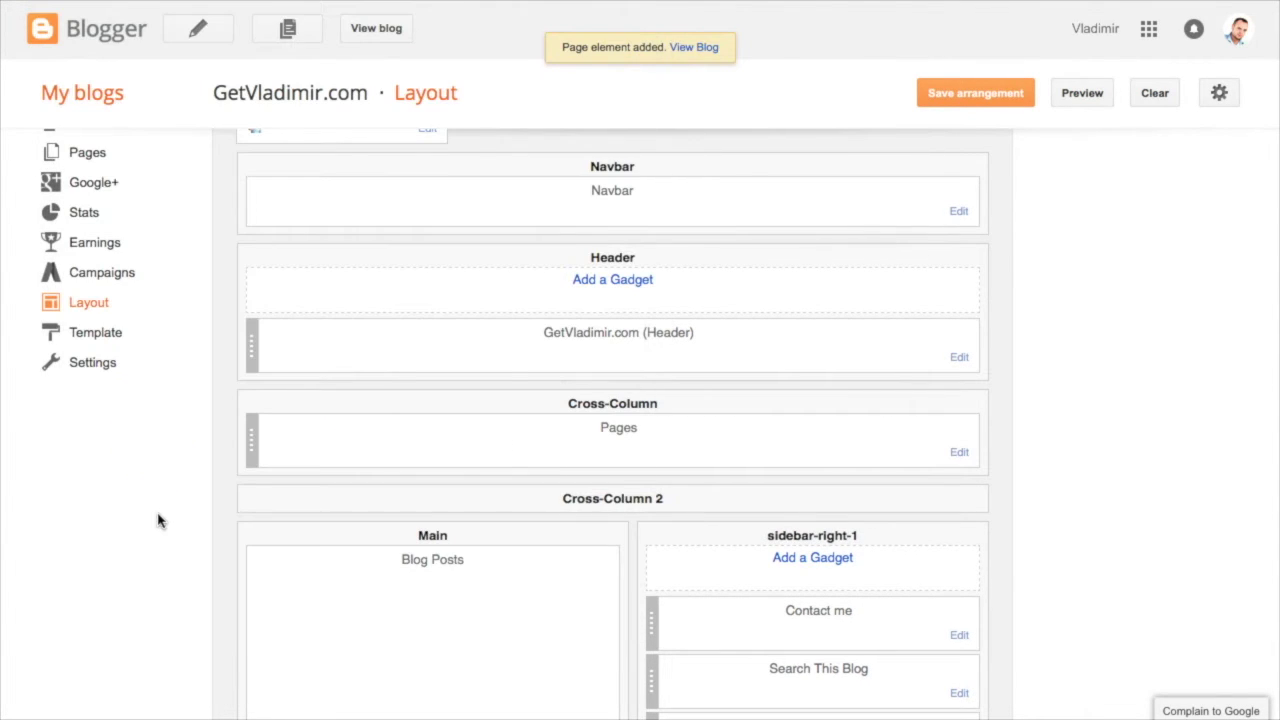
scroll(1044, 407, up, 1)
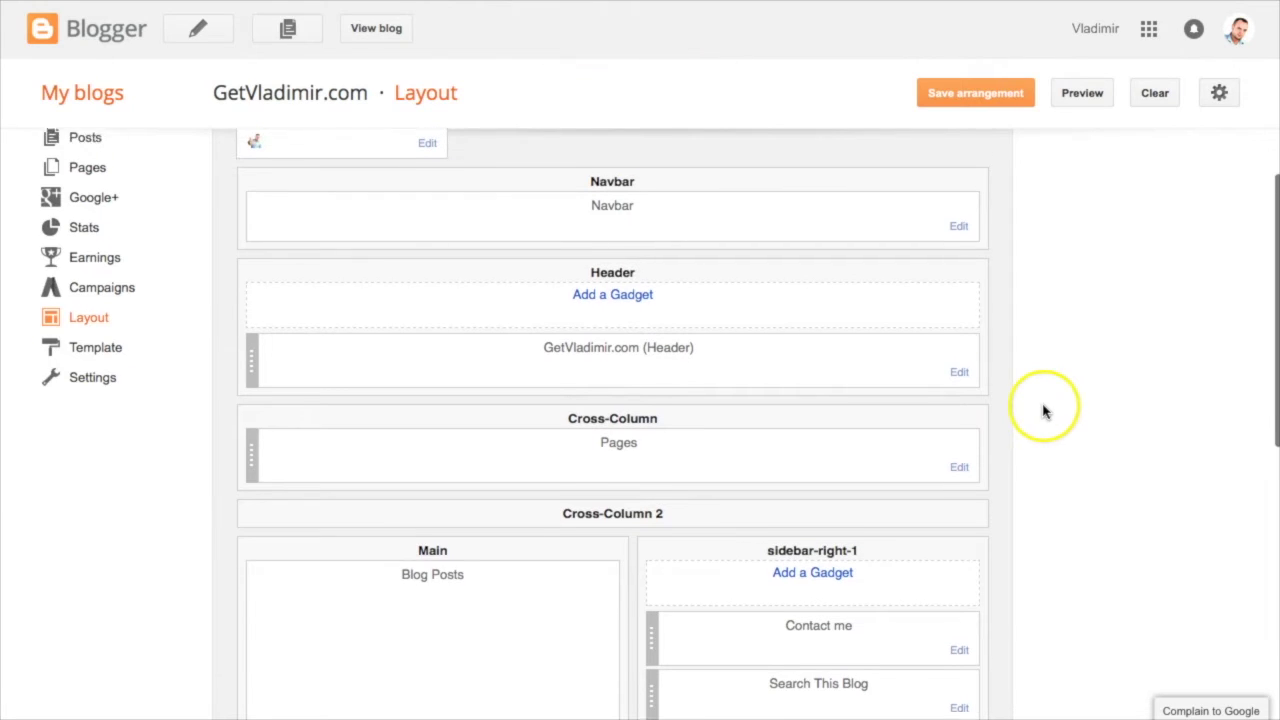
click(947, 94)
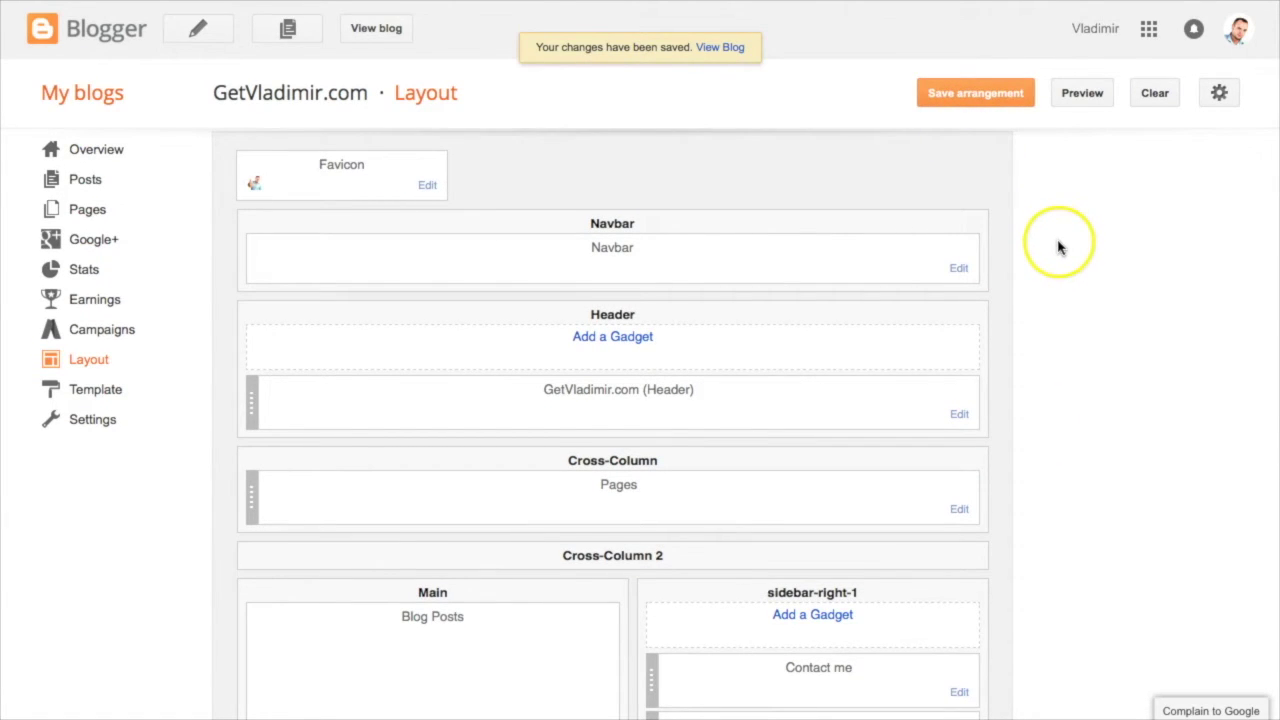
Step: Preview the blog to check the new page tabs, then close the preview
scroll(1057, 240, up, 1)
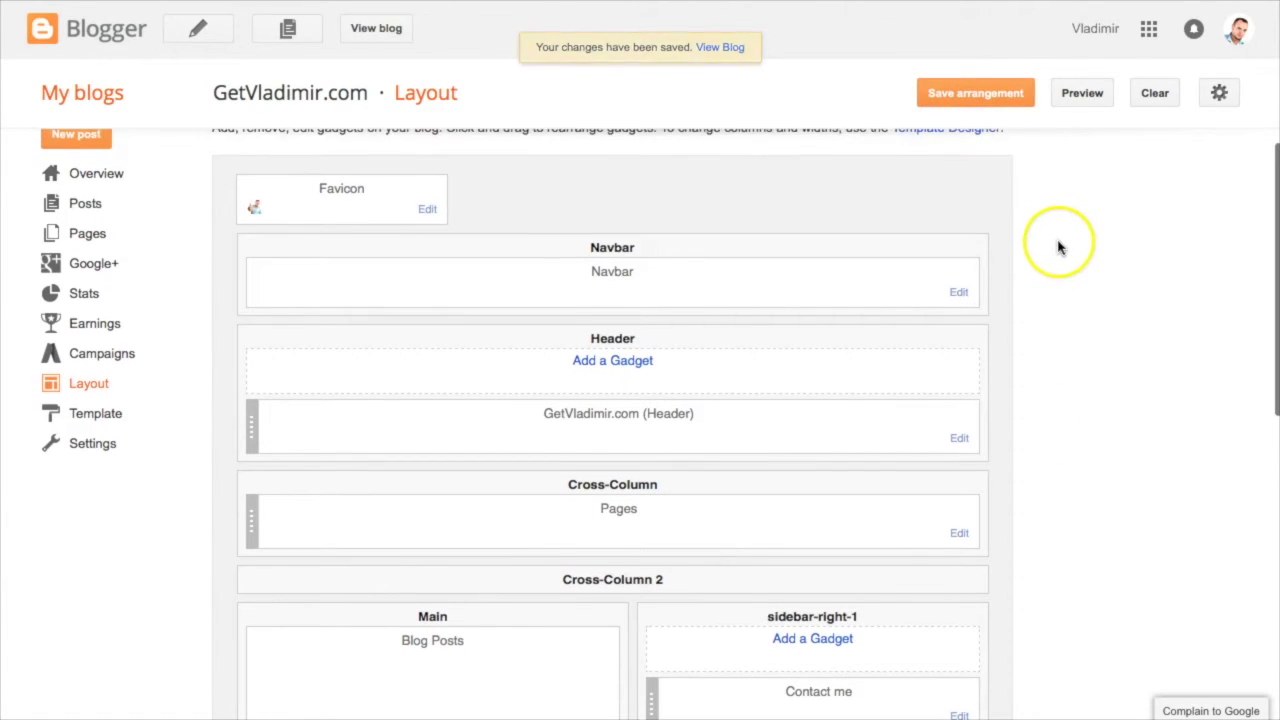
click(1075, 97)
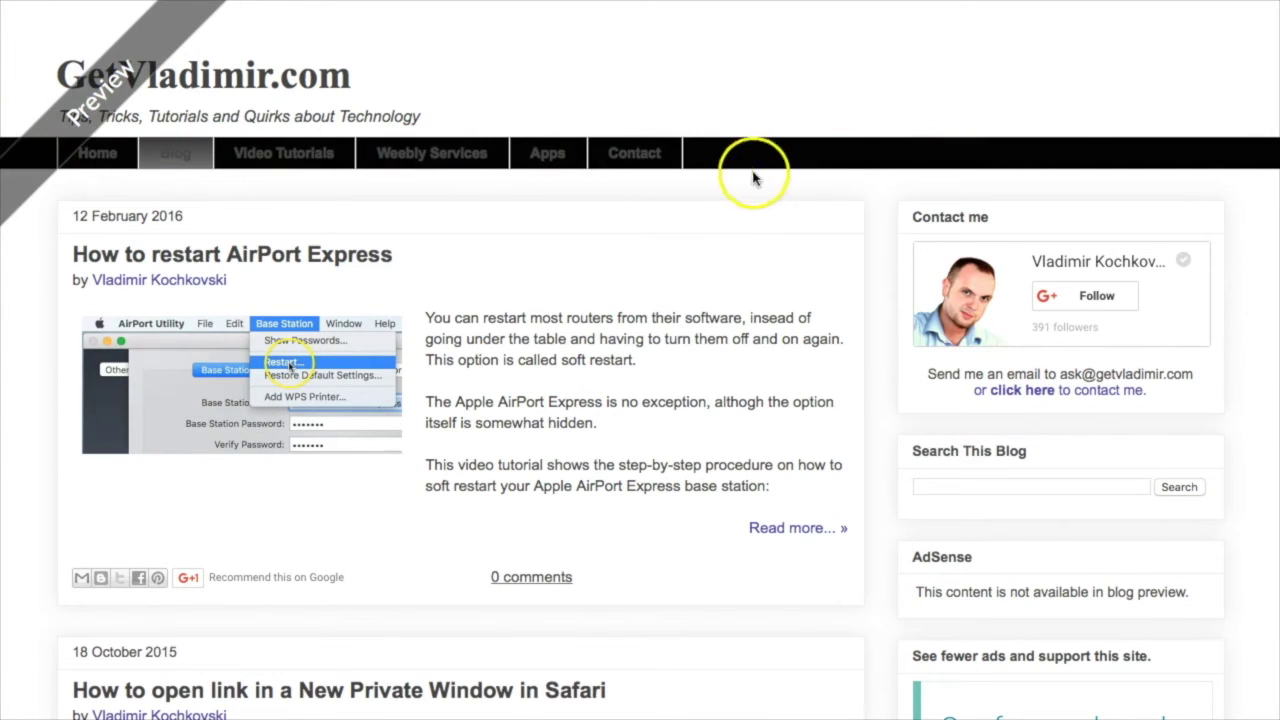
scroll(728, 222, down, 2)
scroll(728, 222, down, 2)
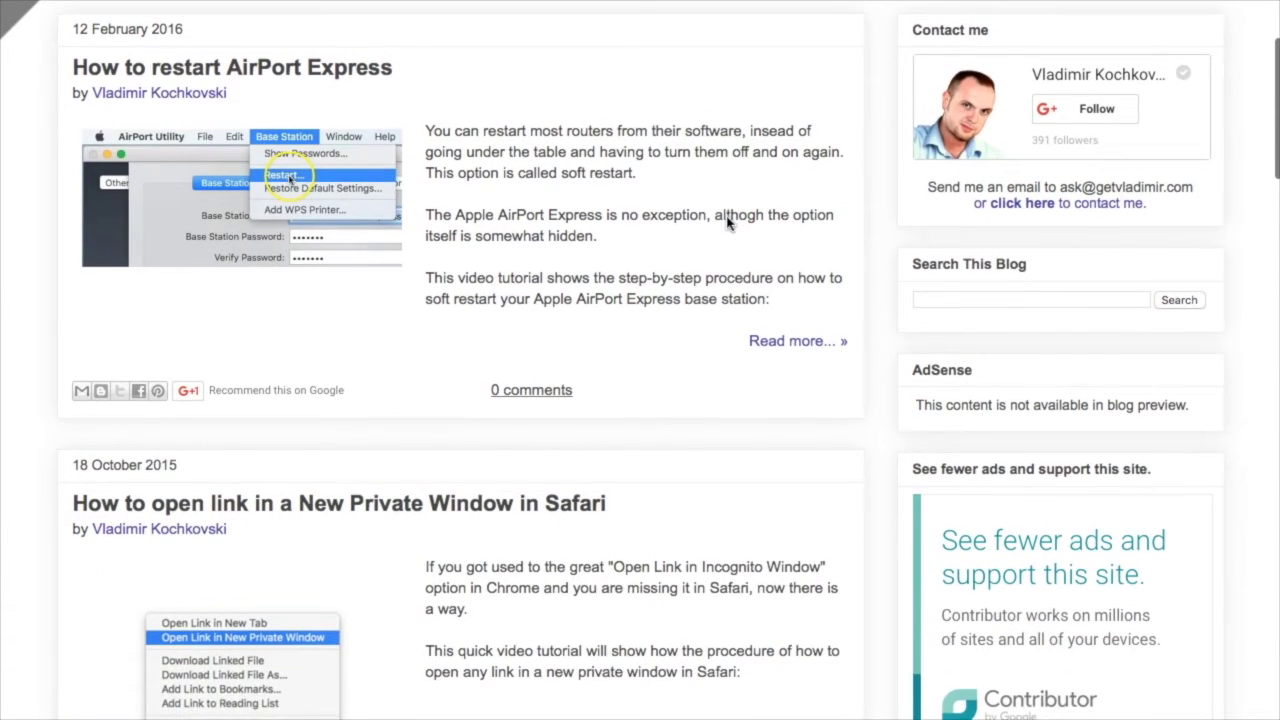
scroll(727, 223, down, 4)
scroll(727, 223, up, 2)
scroll(728, 222, up, 6)
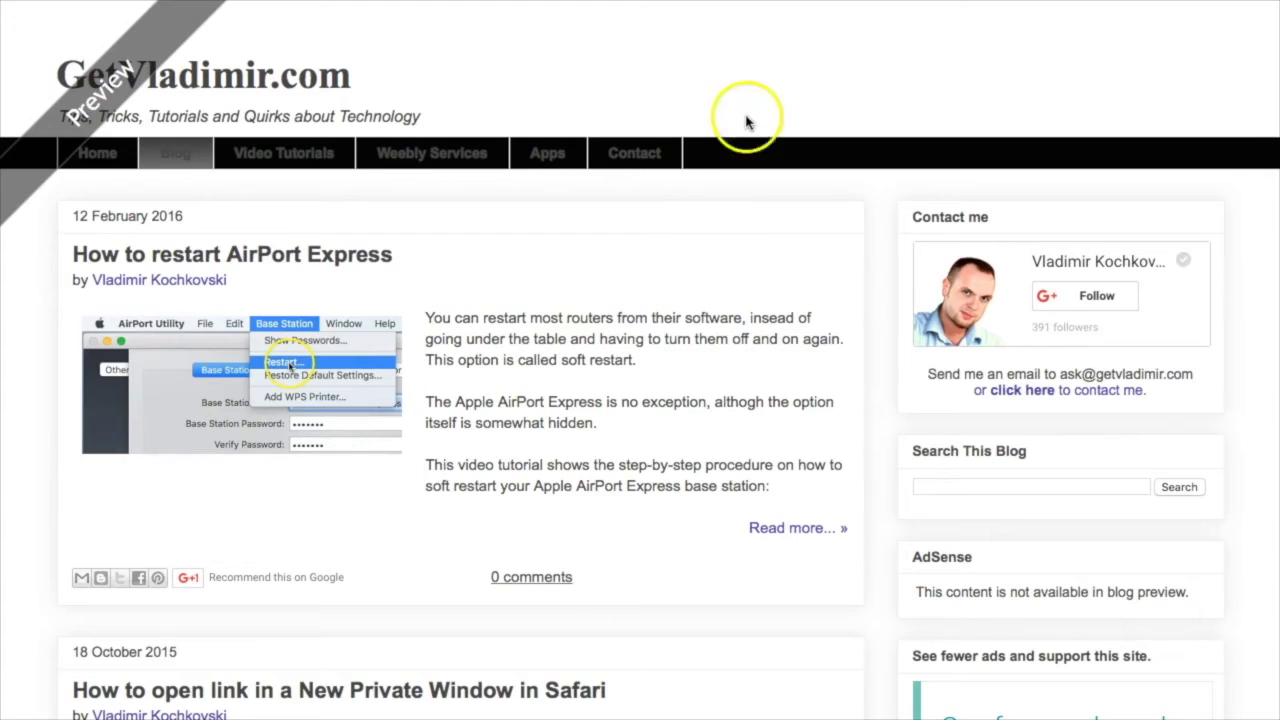
click(697, 20)
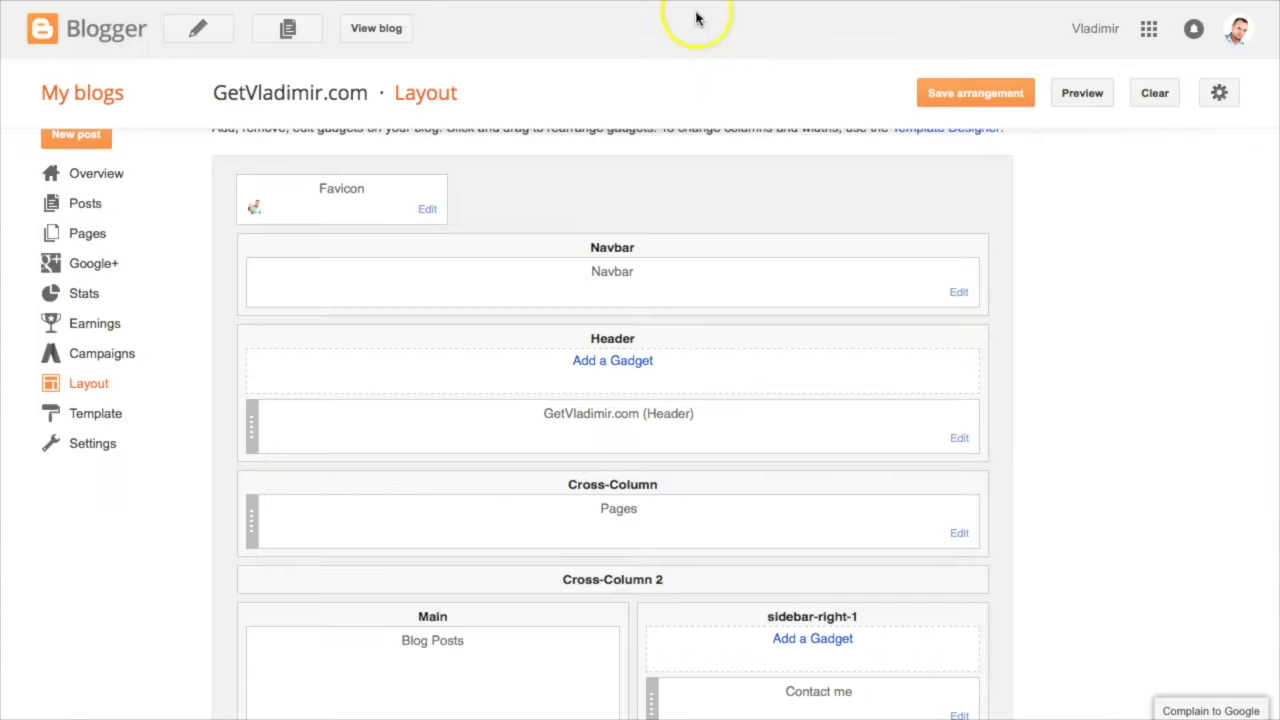
Step: Choose Customize on the live Simple template from the Template page
click(97, 422)
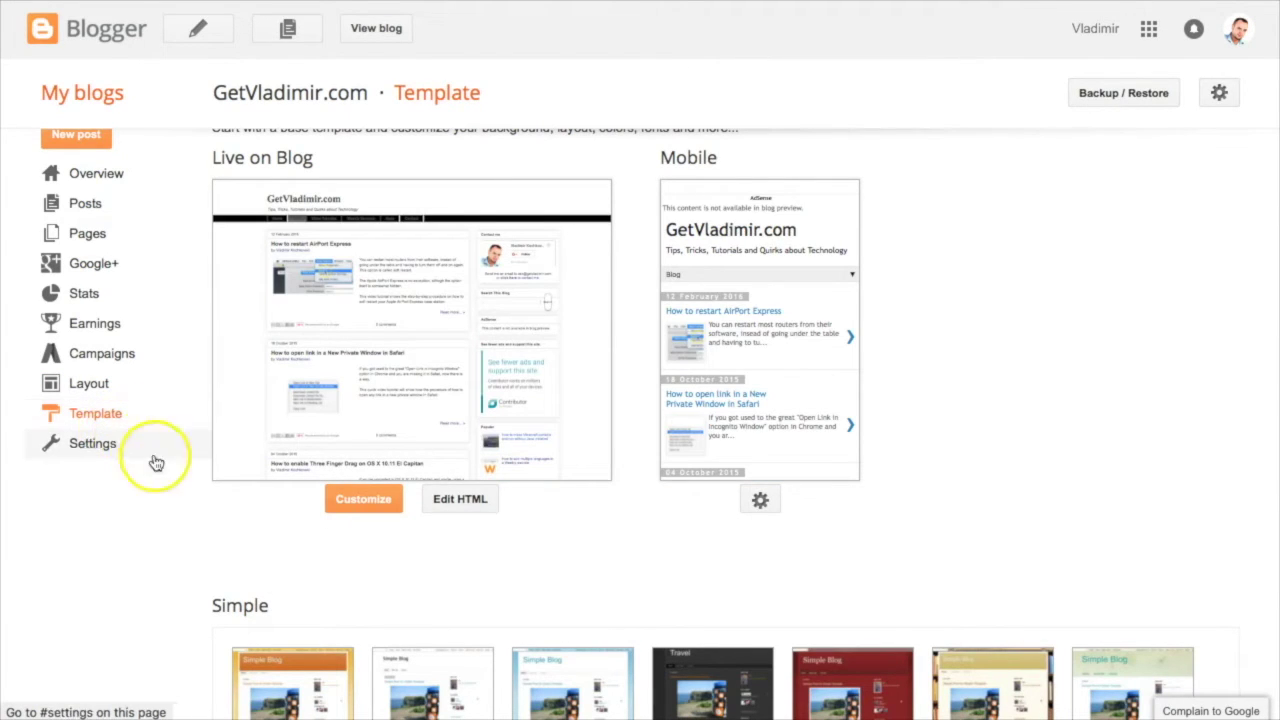
click(371, 508)
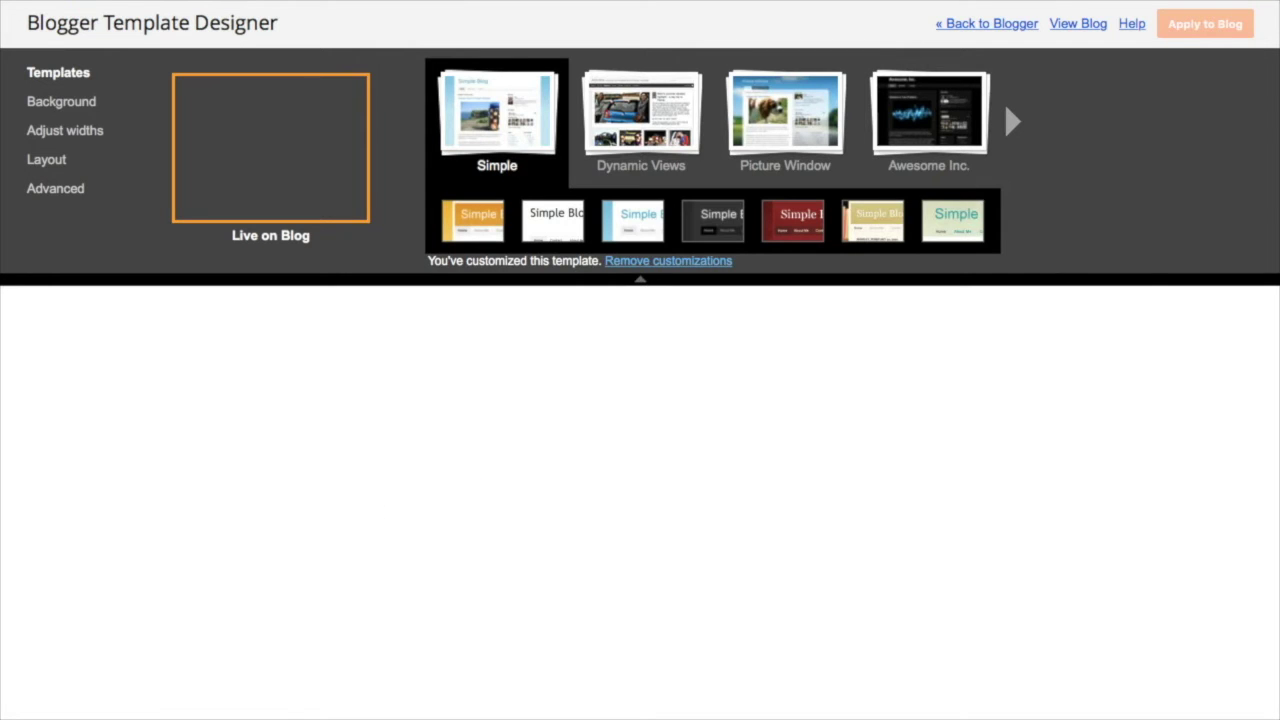
Step: Open Advanced > Add CSS in Template Designer and click into the custom CSS box
click(60, 189)
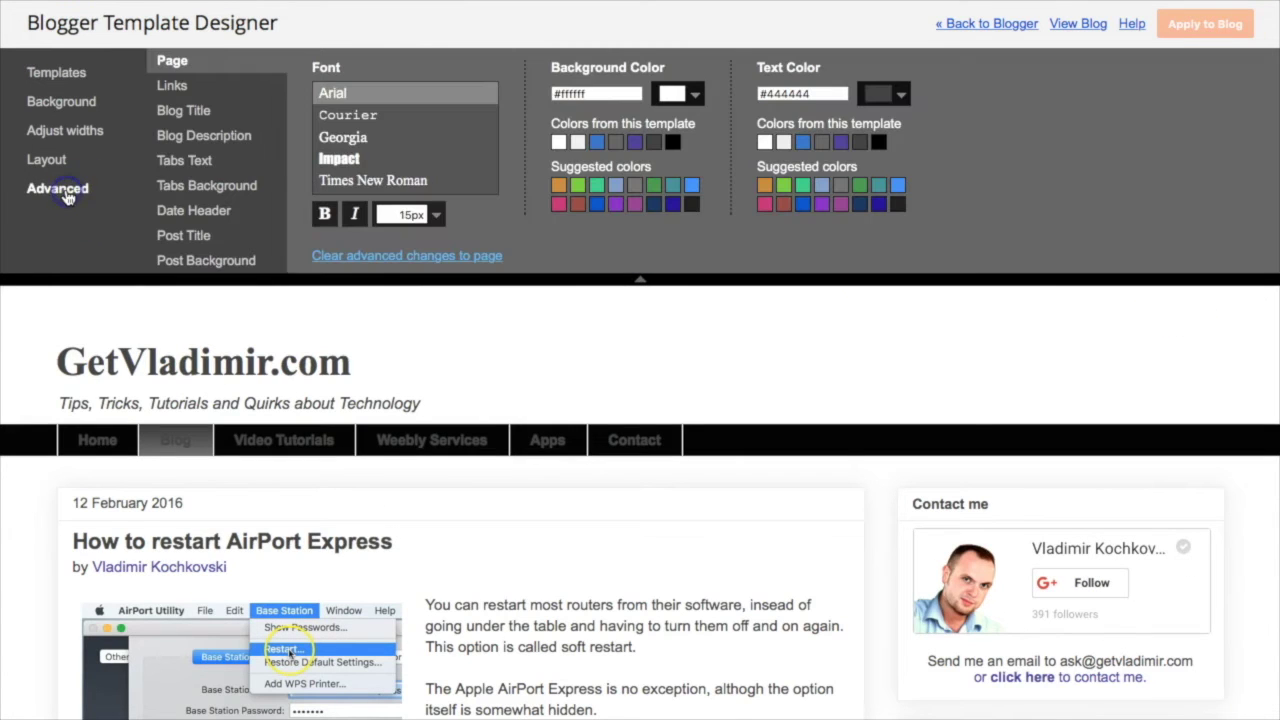
scroll(190, 220, down, 8)
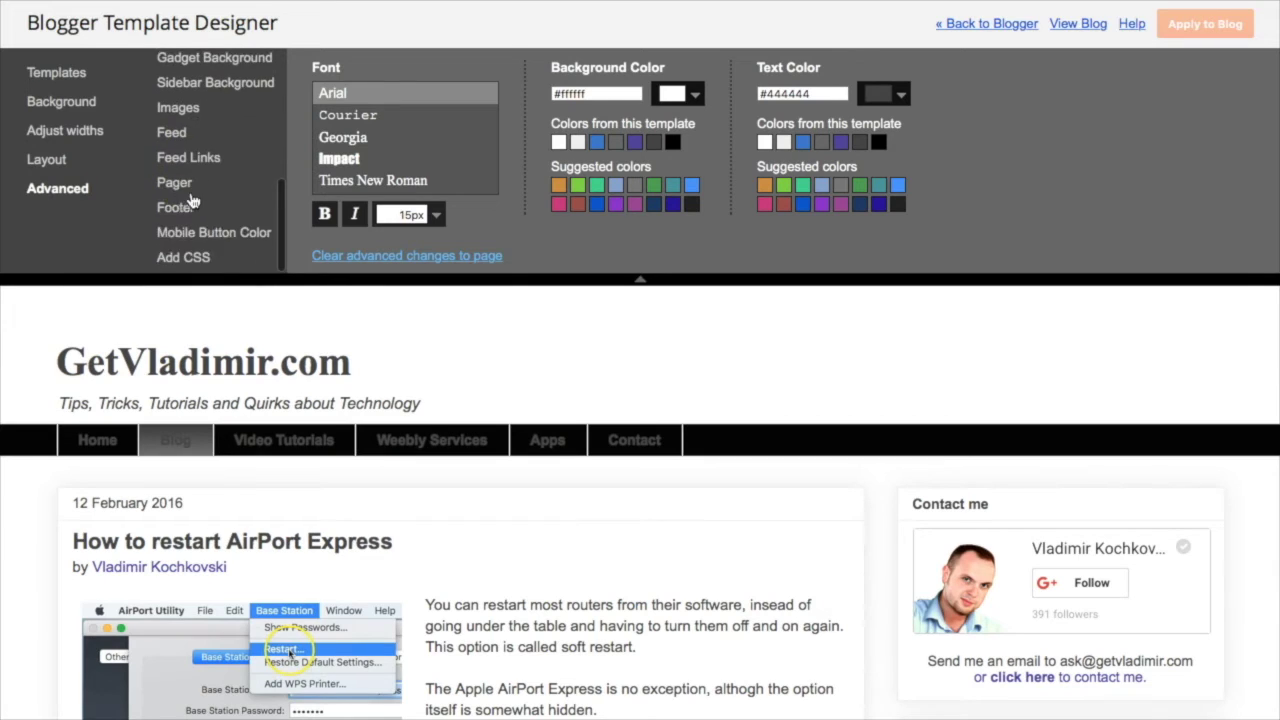
click(182, 259)
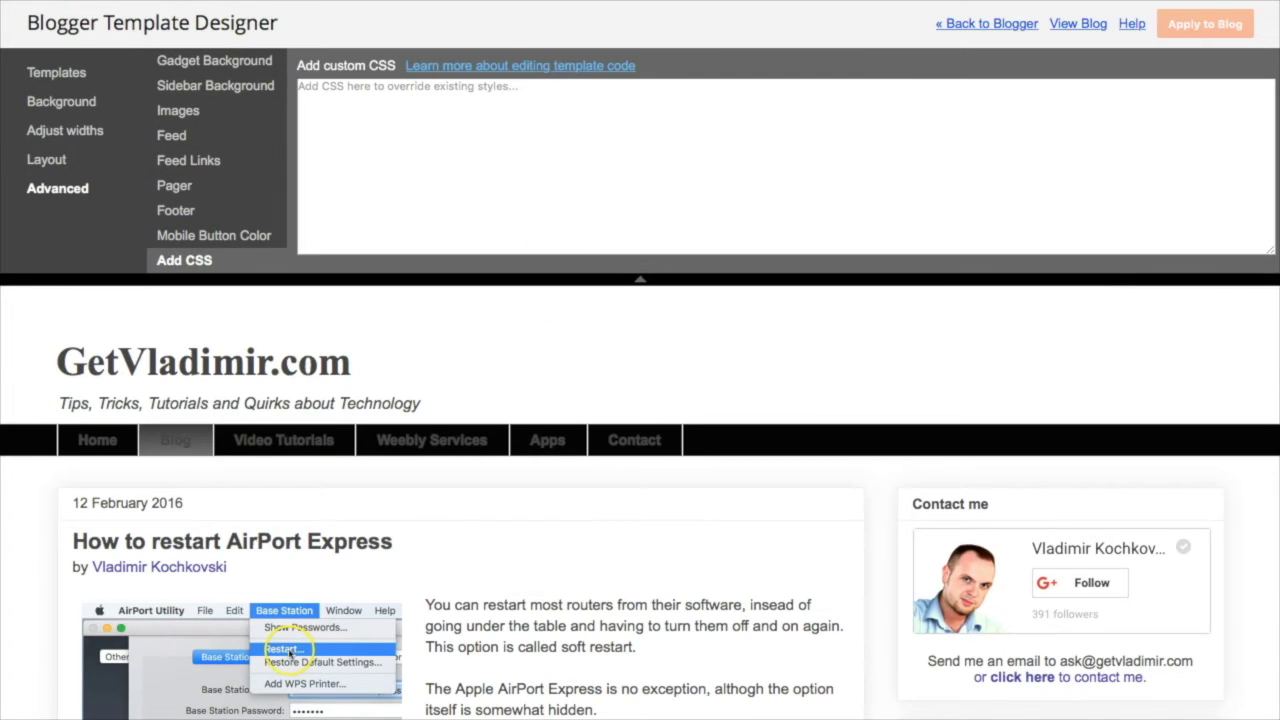
click(603, 147)
Step: Paste CSS that hides the header and fixes a white tab bar on top, then apply to blog
text(.tabs-outer {background:#fff; height: 60px;position:fixed;z-index:100;width: 100%;top:0;} .navbar {height:50px!important;} .header-outer {display:none;} .tabs-inner .widget li:last-child a {border:none;} .tabs-inner .widget li a {margin-top:15px; border:none;-webkit-font-smoothing: antialiased !important;-moz-font-smoothing: antialiased !important;-o-font-smoothing: antialiased !important;-moz-osx-font-smoothing: grayscale;;padding:10px 19px 10px 19px!important;})
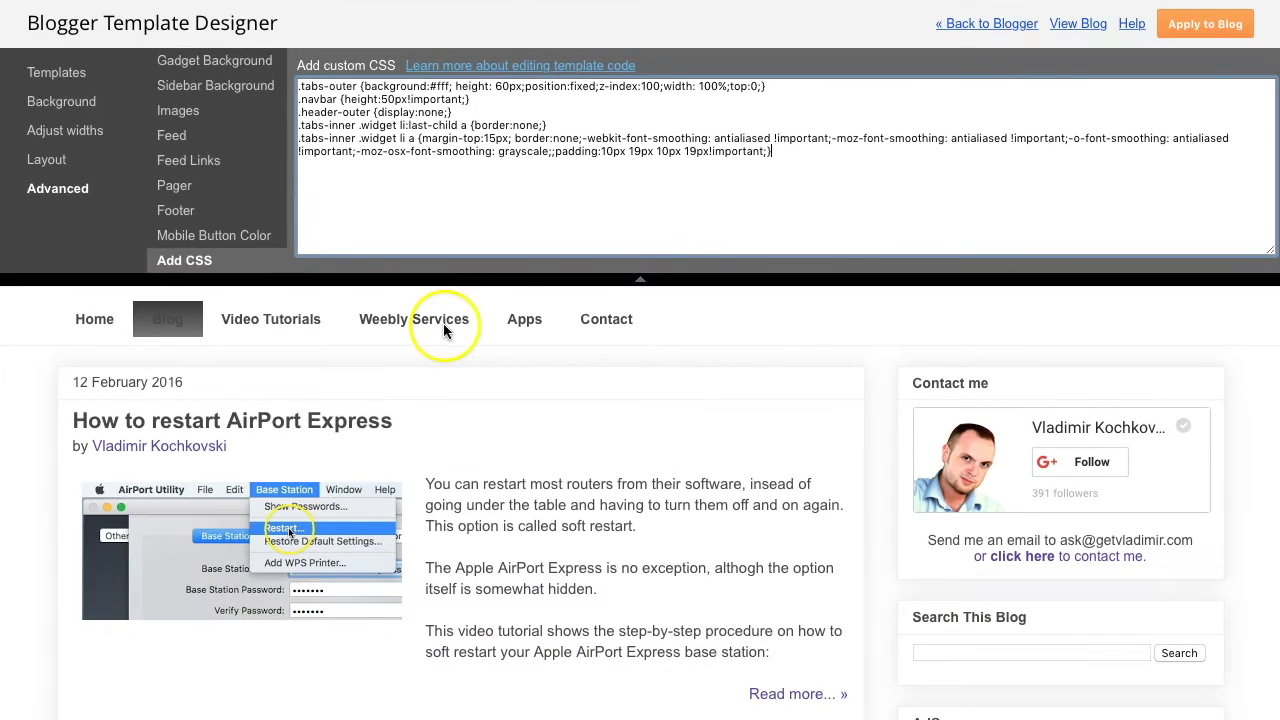
click(1205, 24)
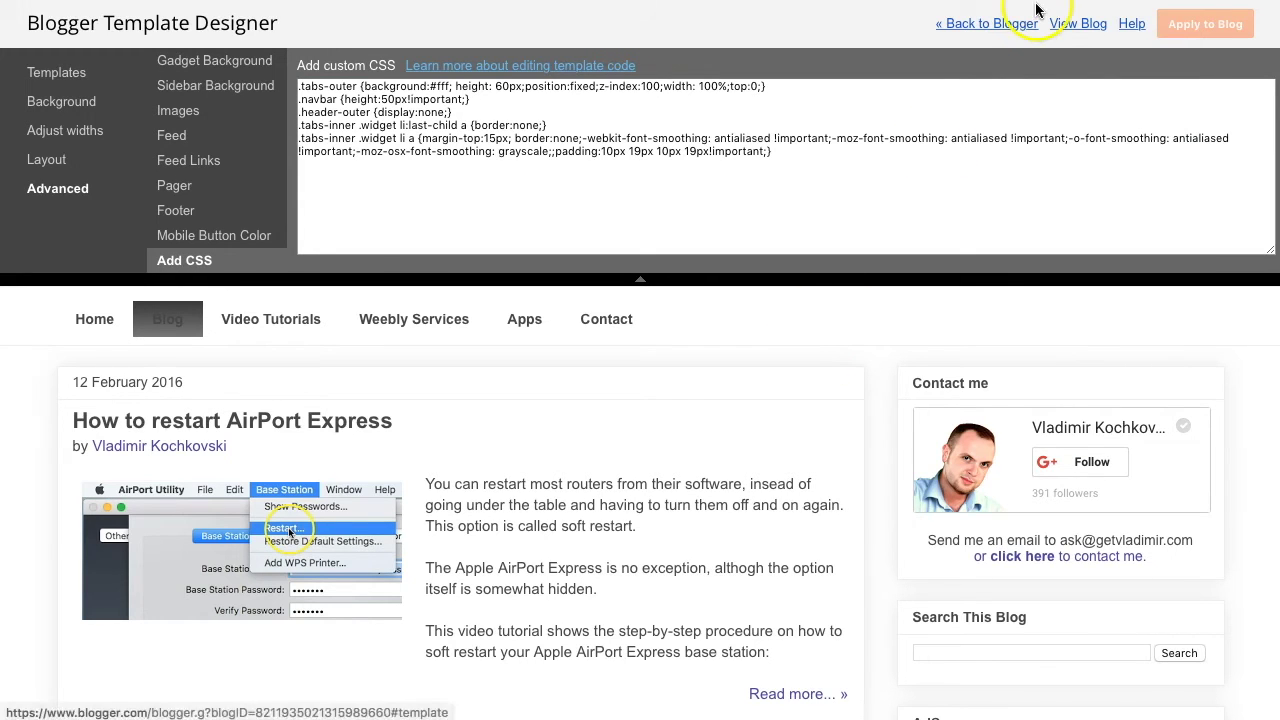
click(1068, 30)
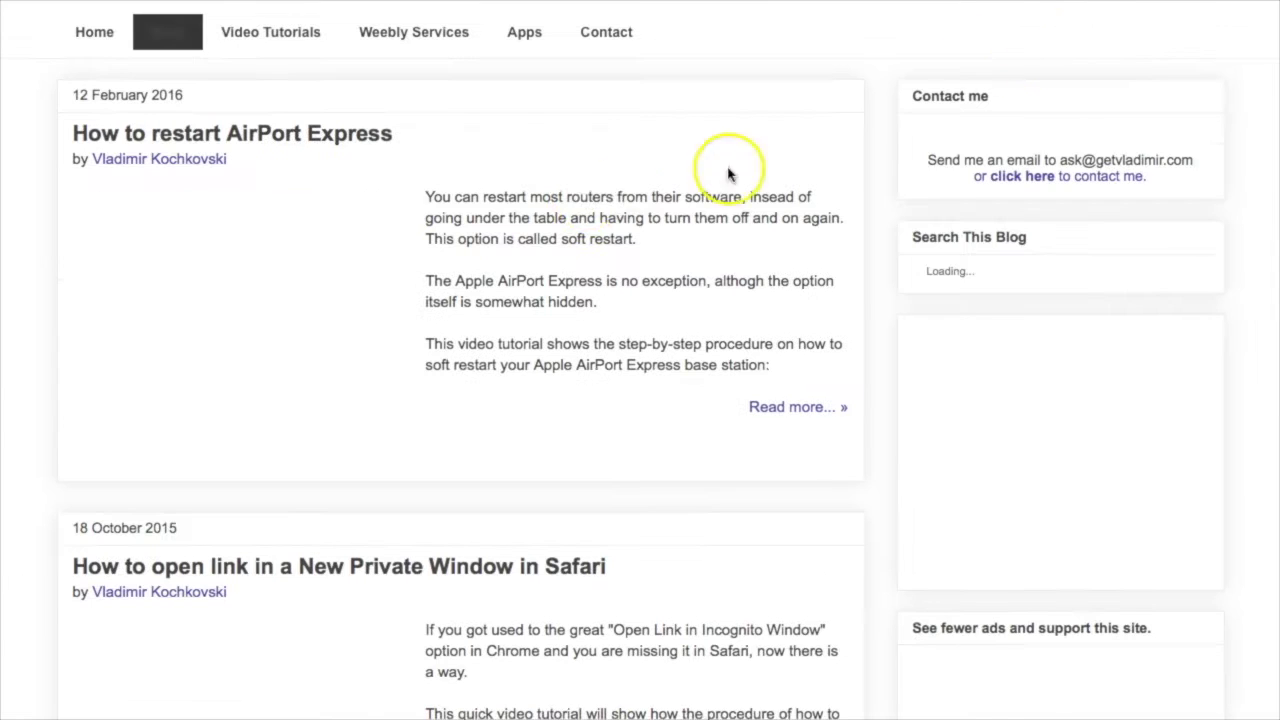
scroll(540, 260, down, 5)
scroll(535, 208, down, 7)
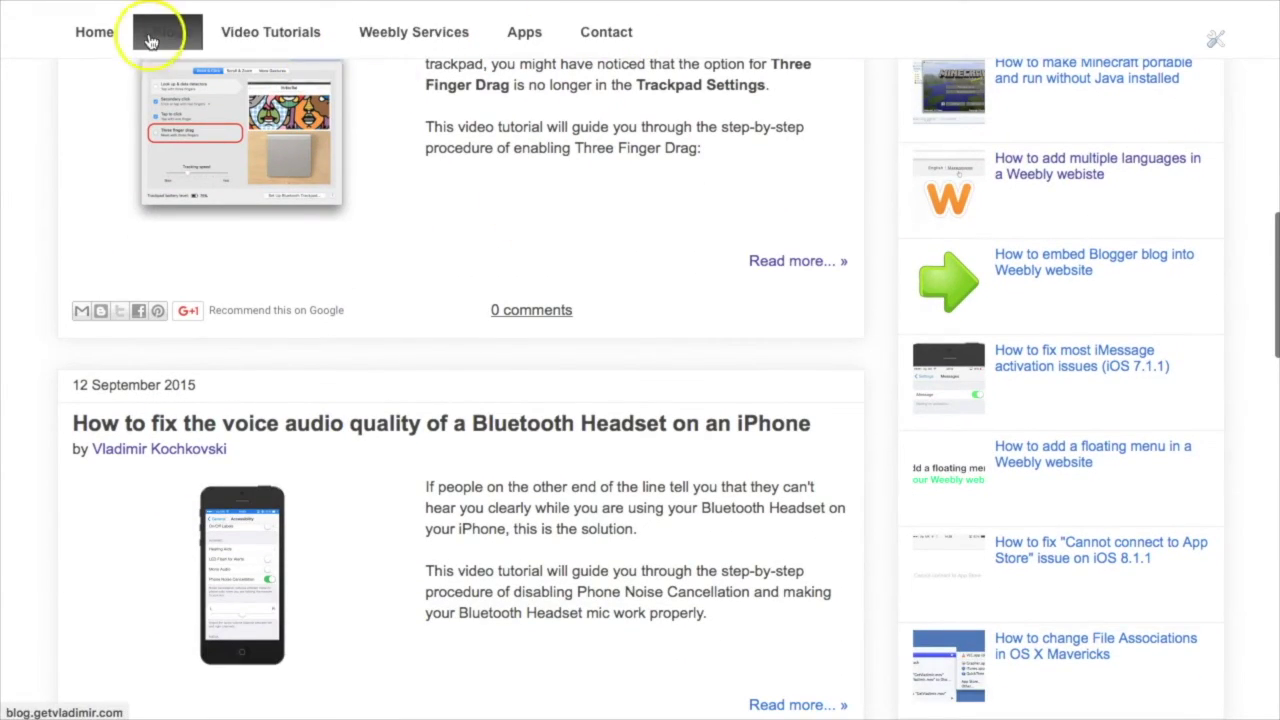
scroll(350, 188, down, 5)
scroll(350, 188, down, 15)
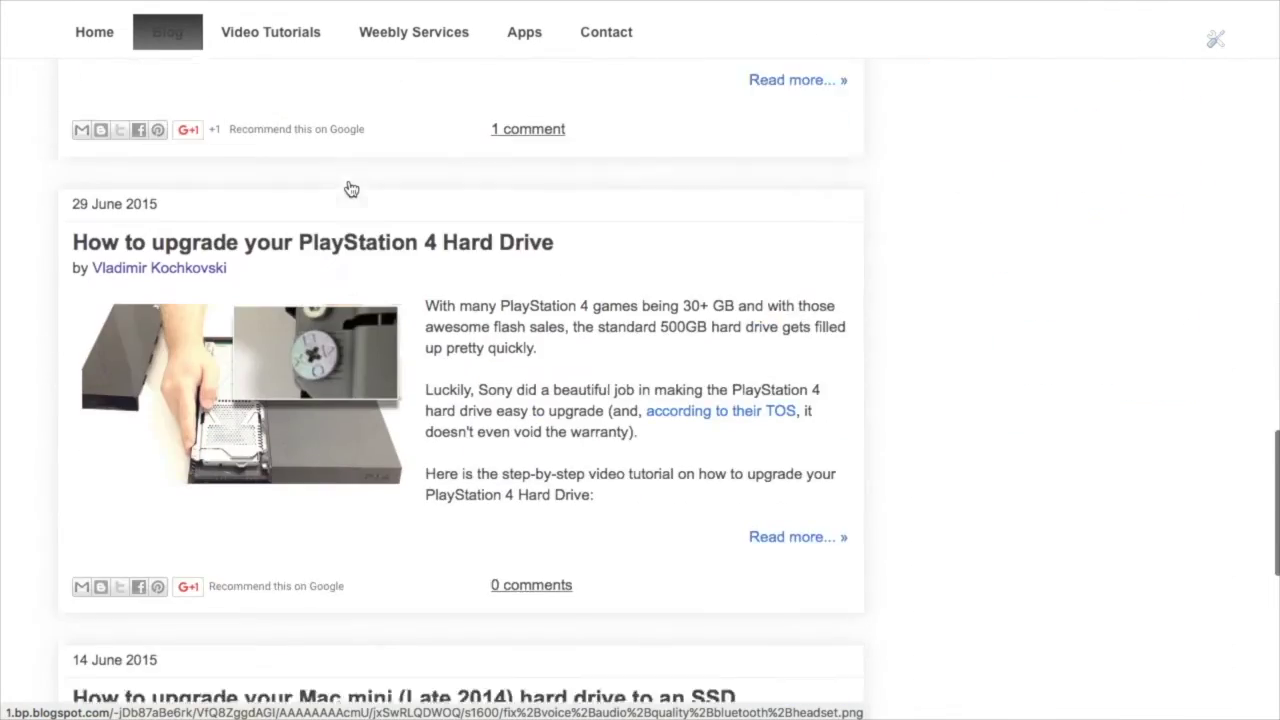
scroll(350, 188, up, 10)
scroll(350, 188, up, 12)
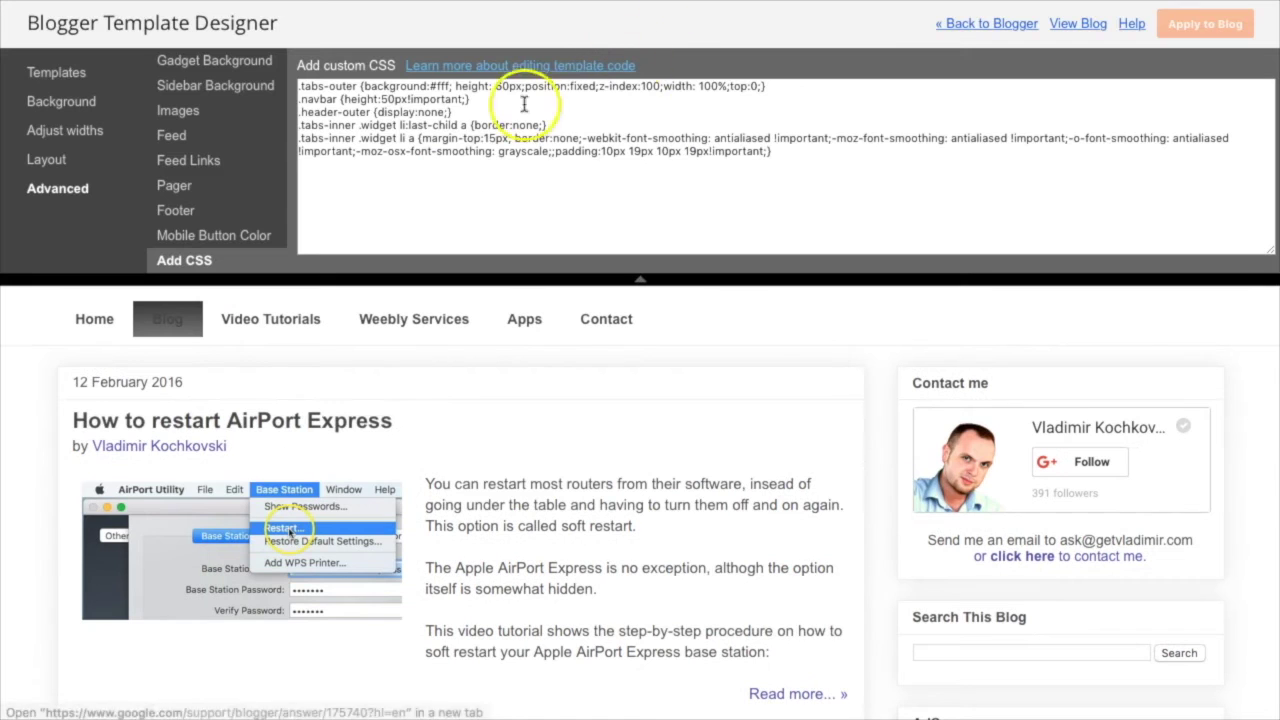
Step: Set Tabs Text color to blue #3778cd, selected color white, and size 16px
scroll(175, 197, up, 2)
scroll(175, 197, up, 5)
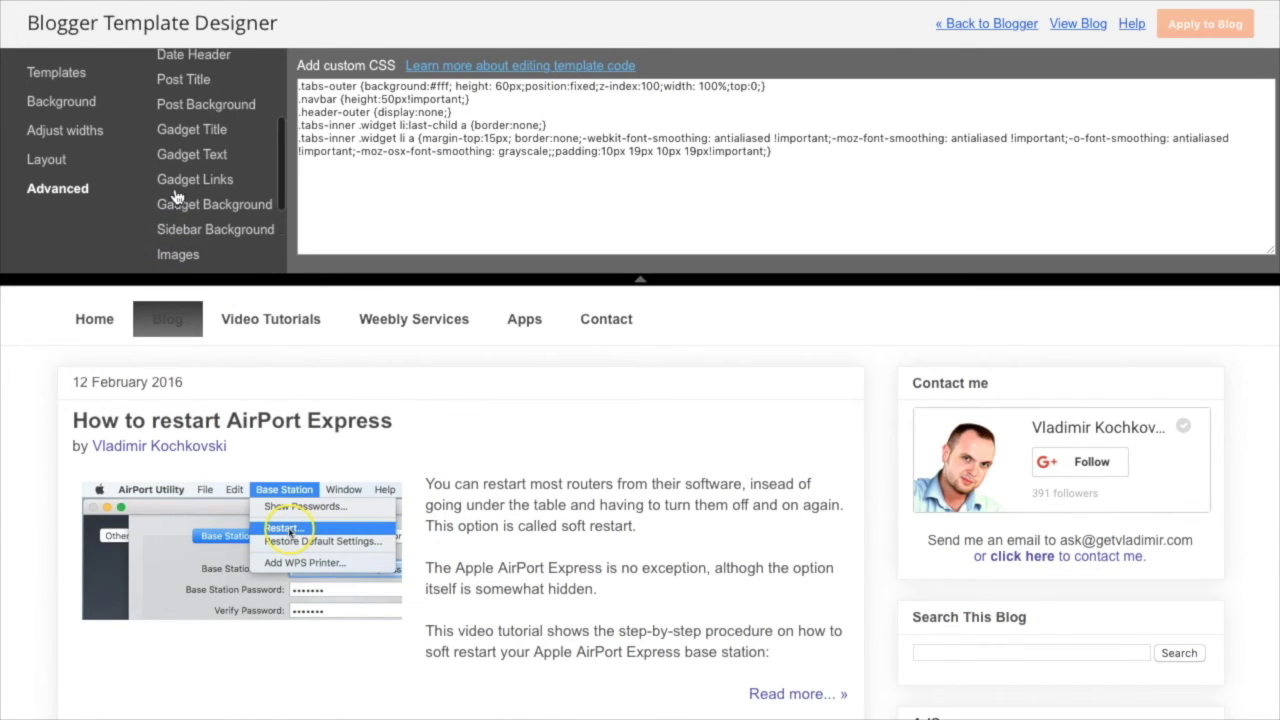
click(182, 146)
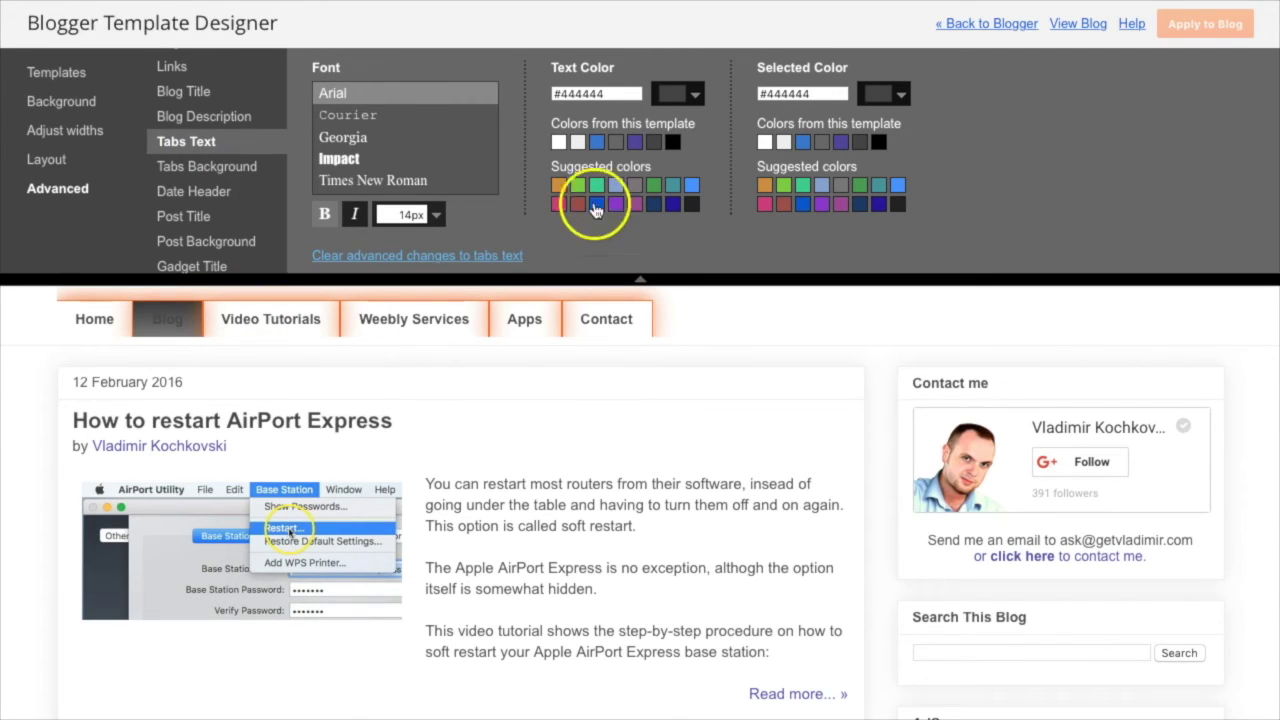
click(600, 144)
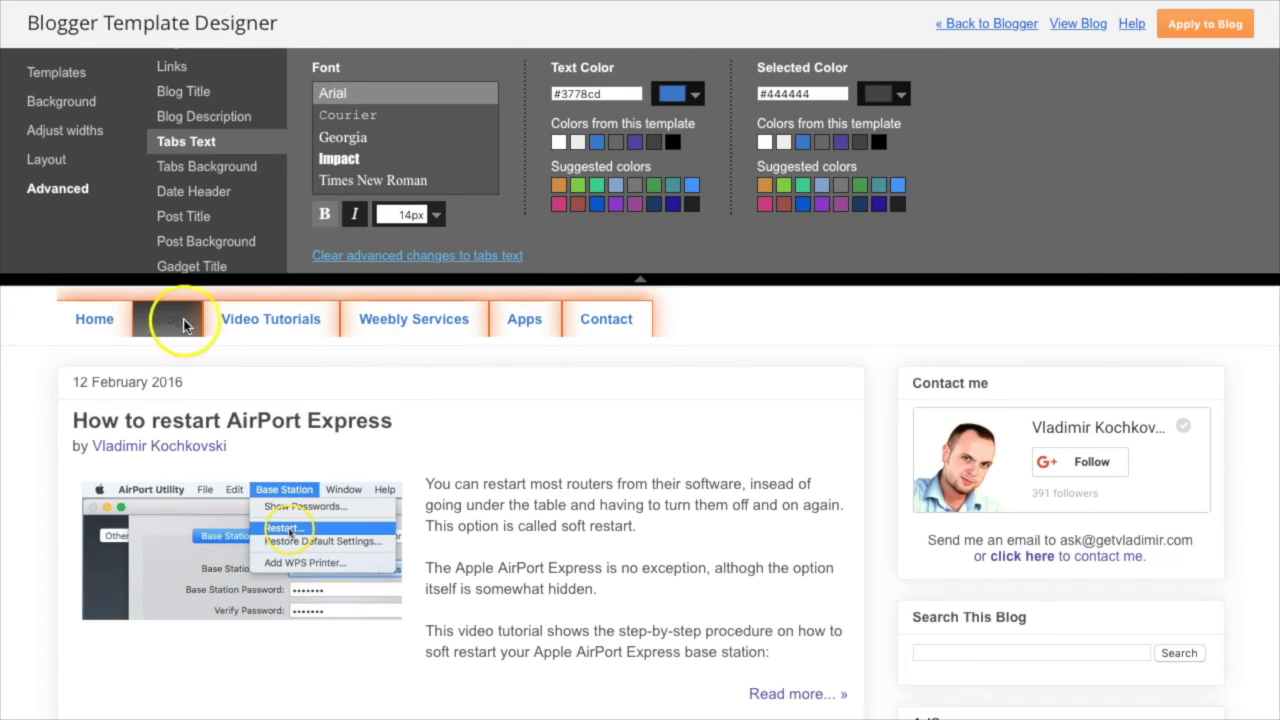
click(766, 143)
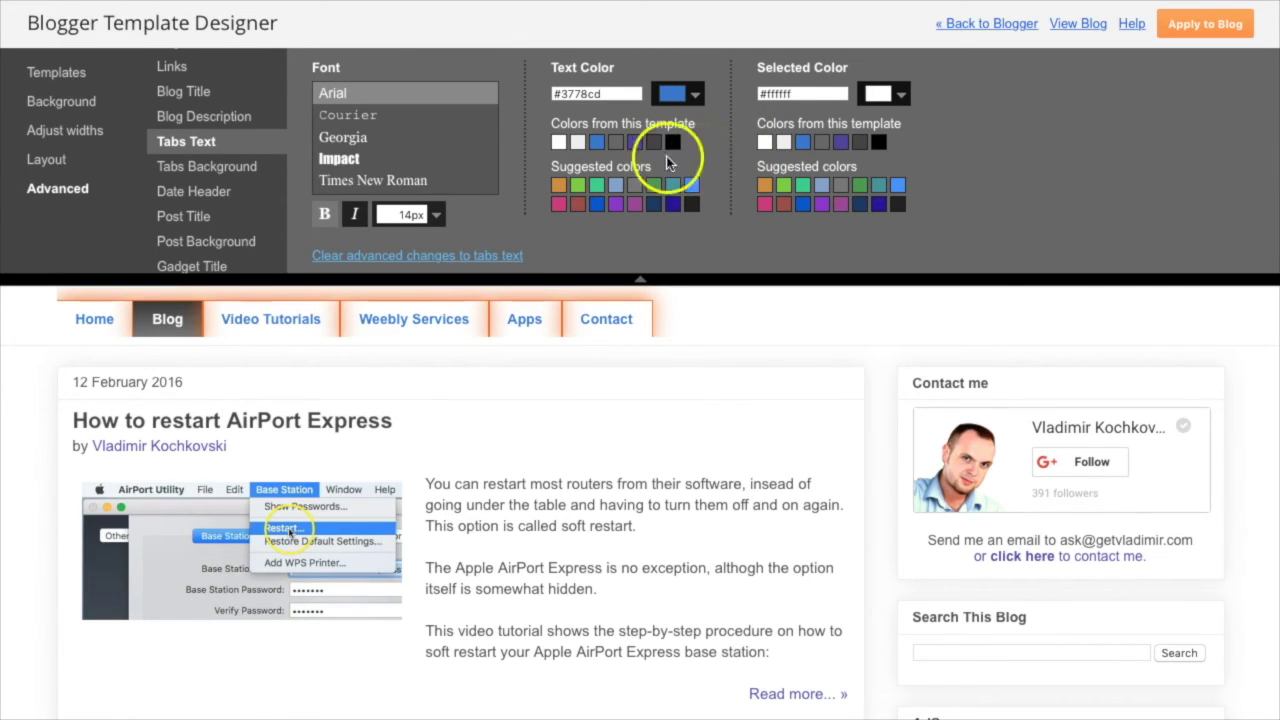
click(435, 215)
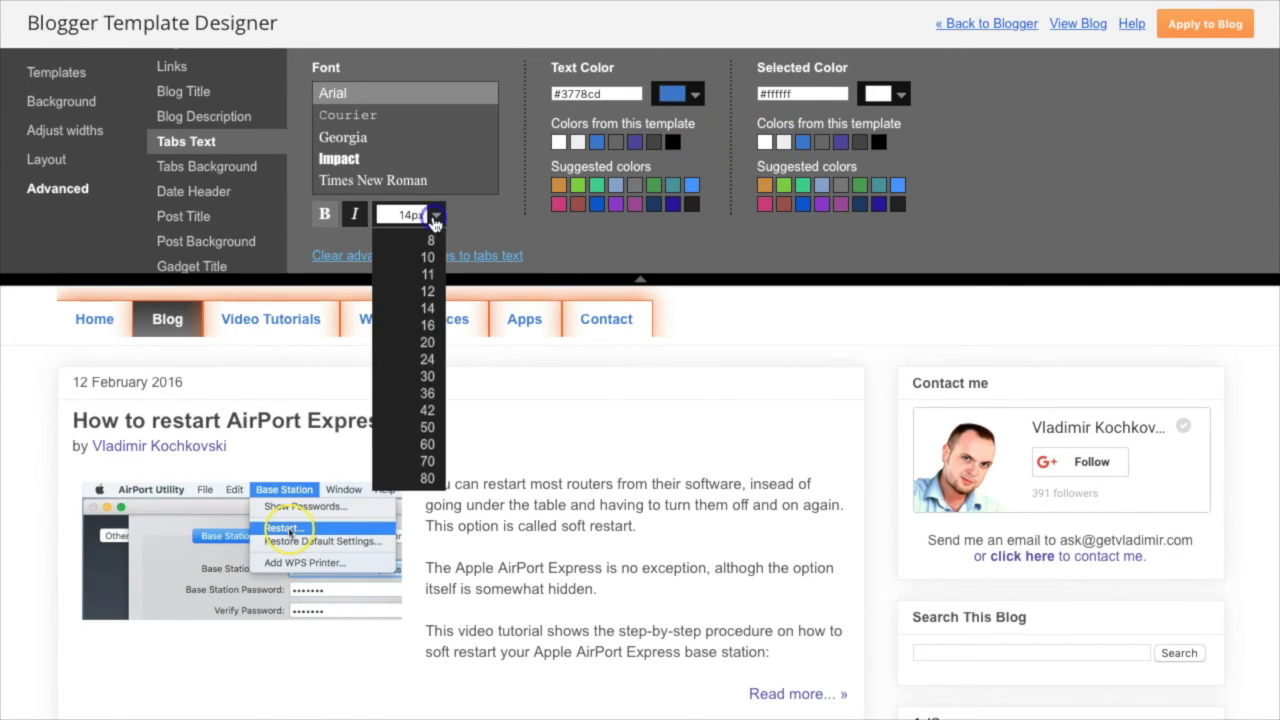
click(416, 326)
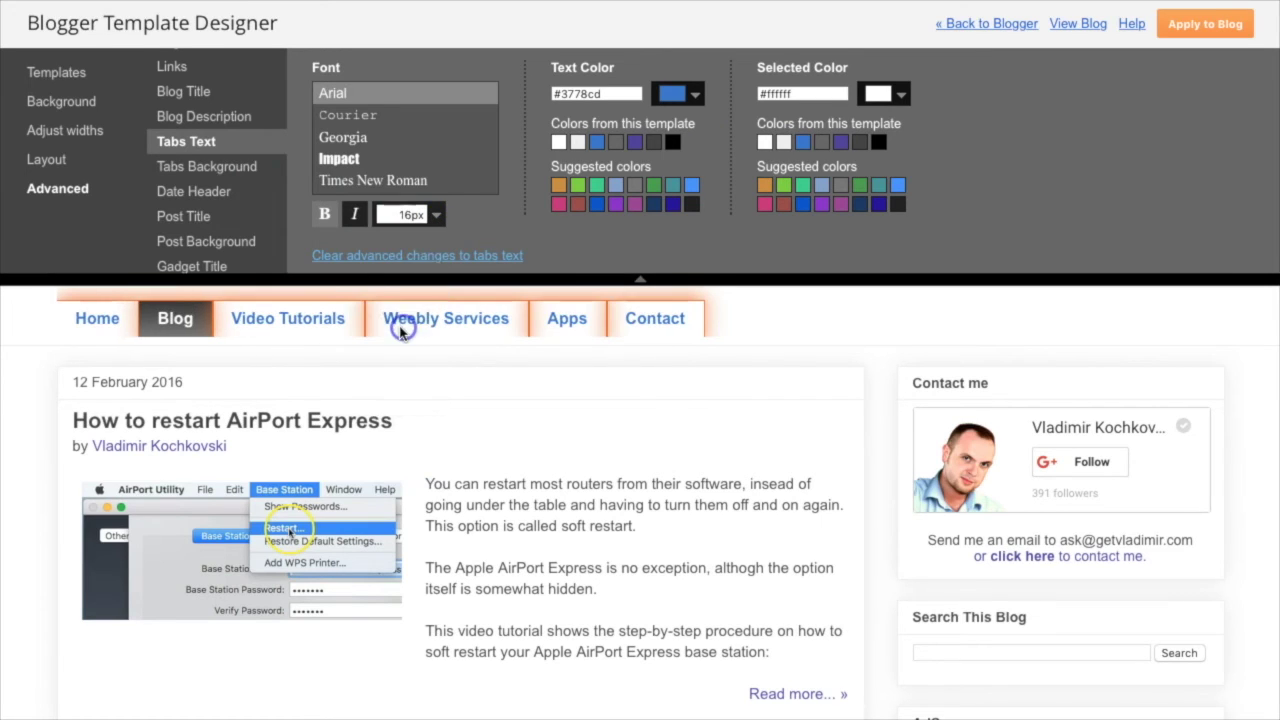
click(236, 170)
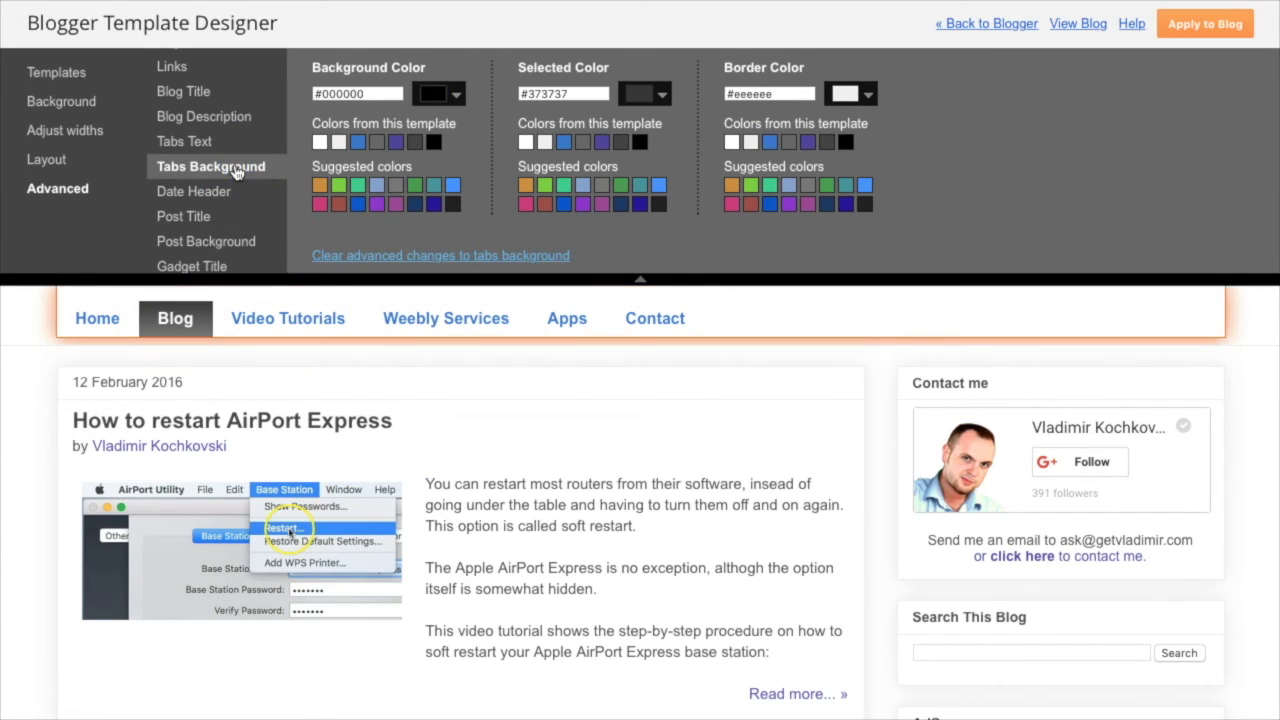
Step: Make the tabs background and selected tab background white, and selected tab text #222222
click(328, 143)
click(526, 143)
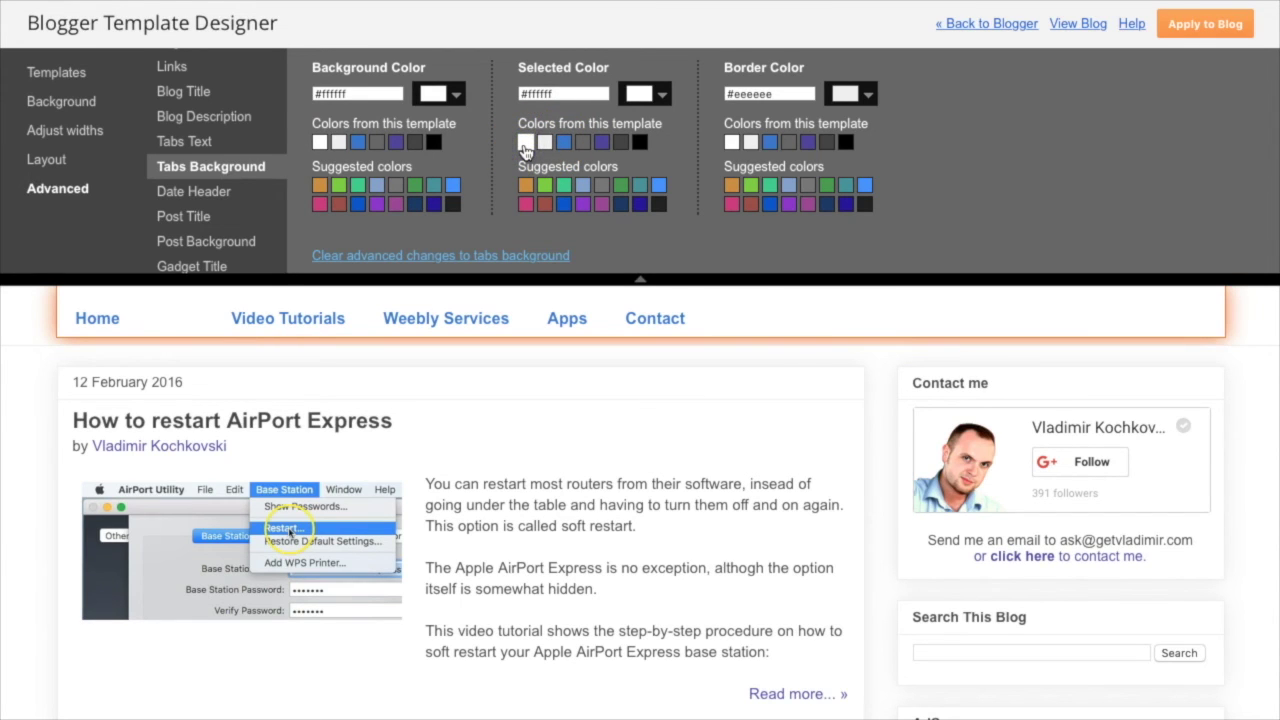
click(197, 148)
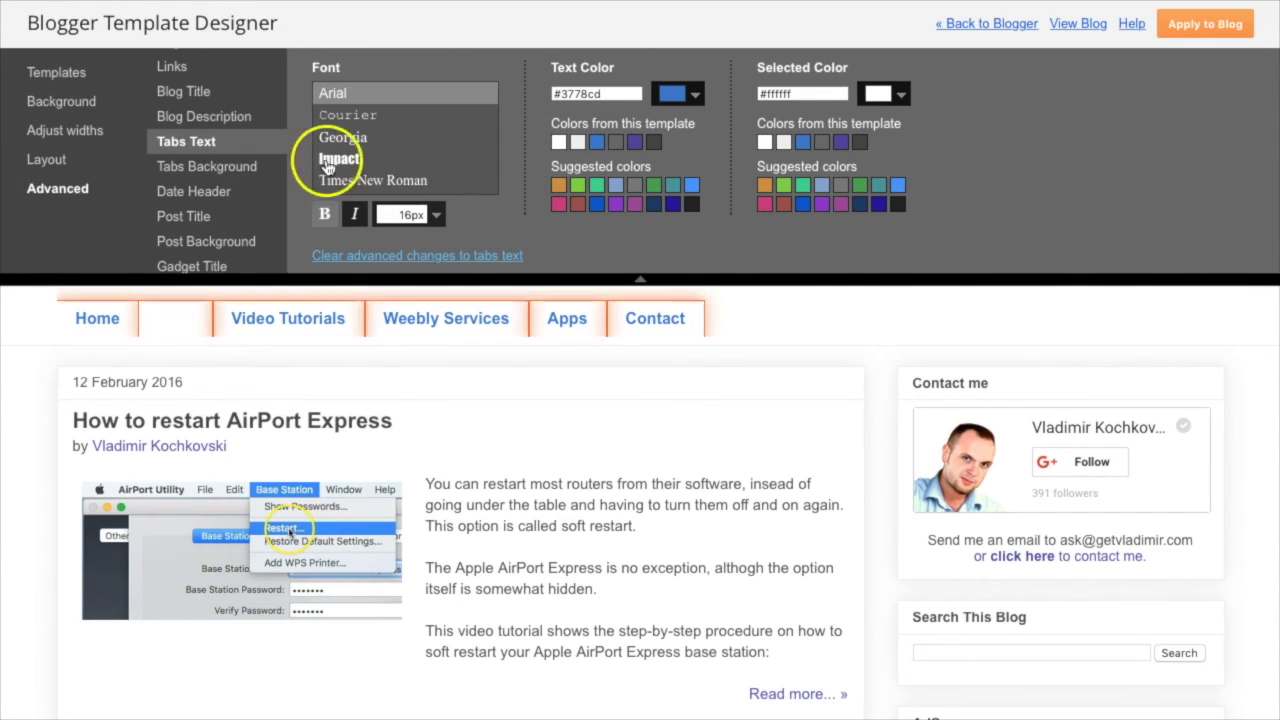
click(899, 206)
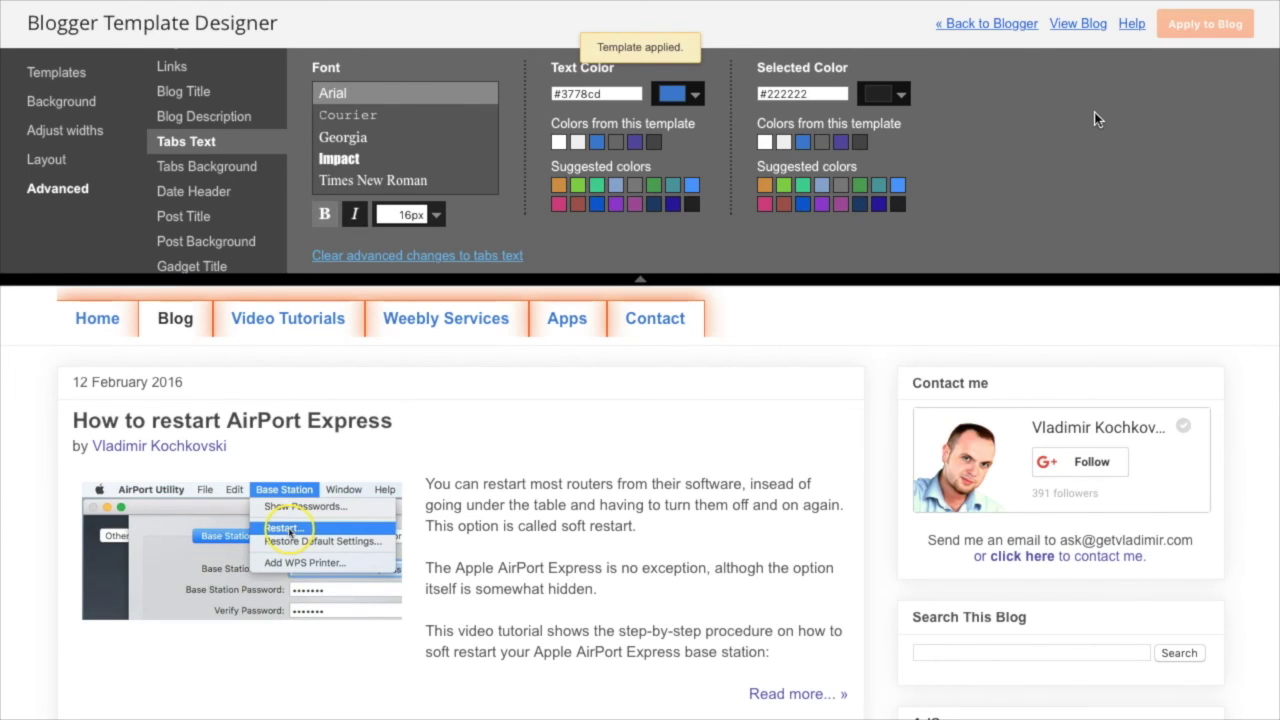
click(1080, 30)
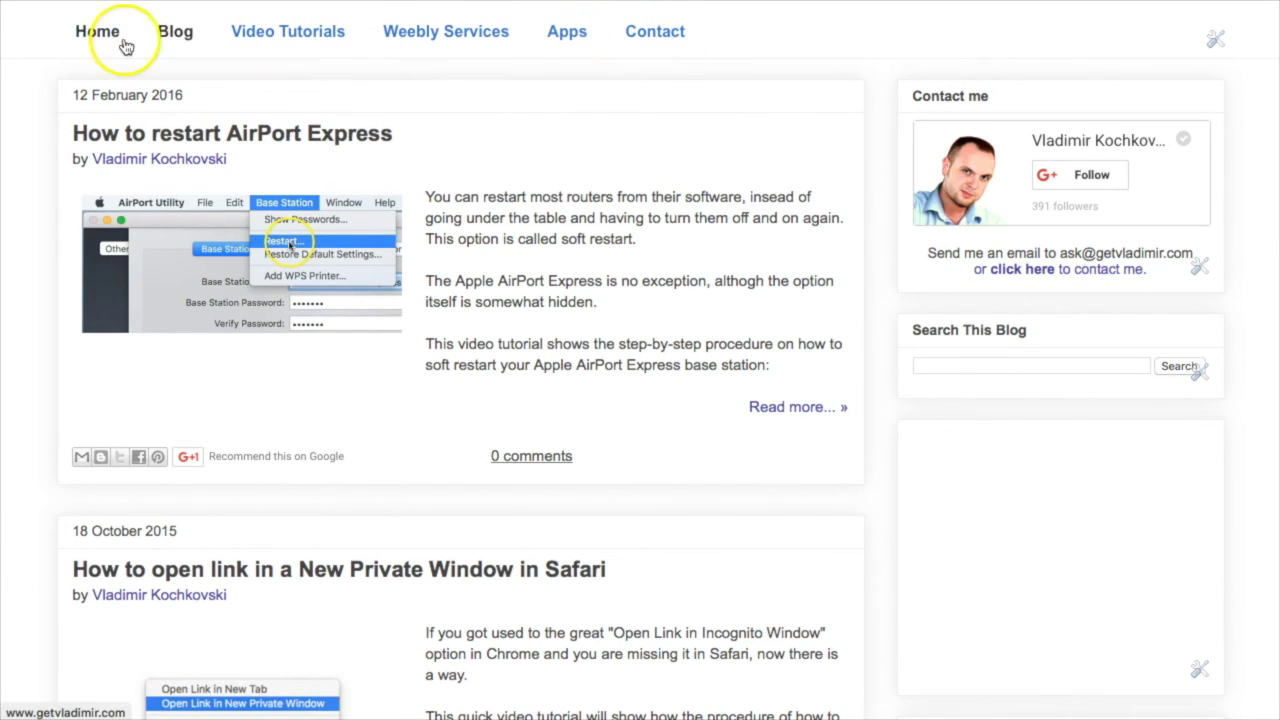
scroll(650, 188, down, 10)
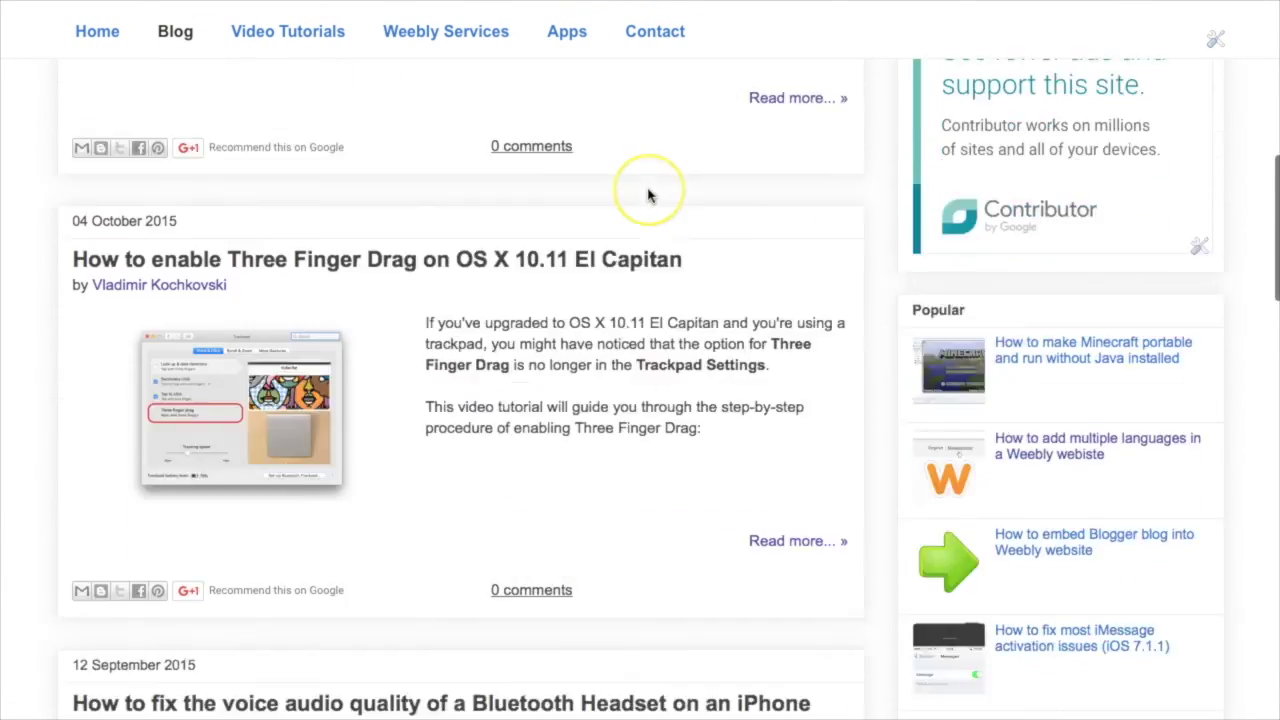
scroll(648, 195, down, 15)
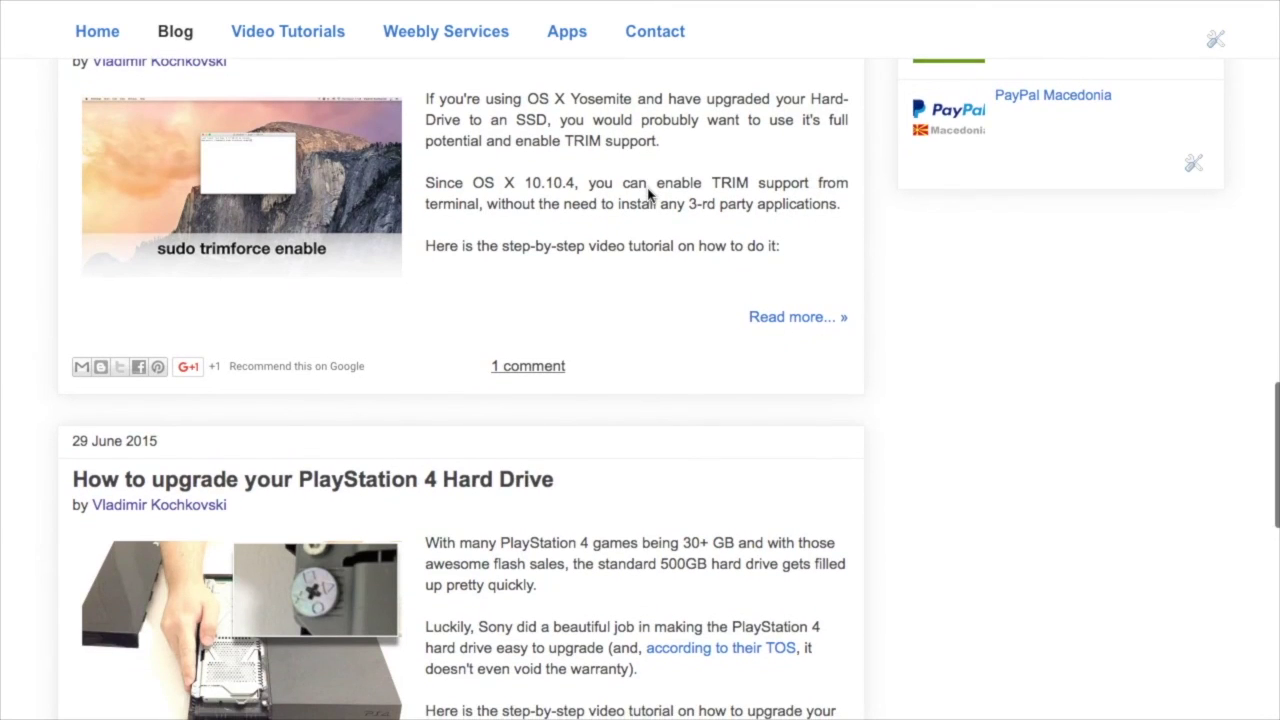
scroll(648, 195, up, 20)
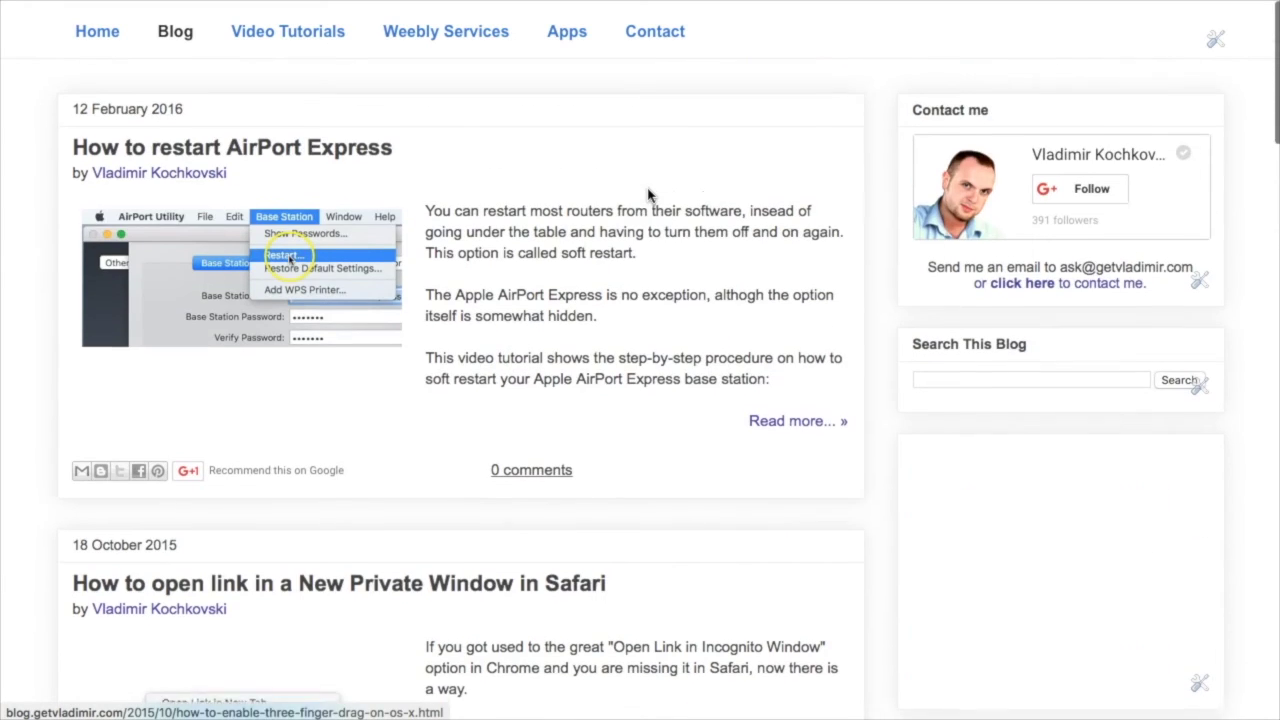
scroll(648, 195, down, 1)
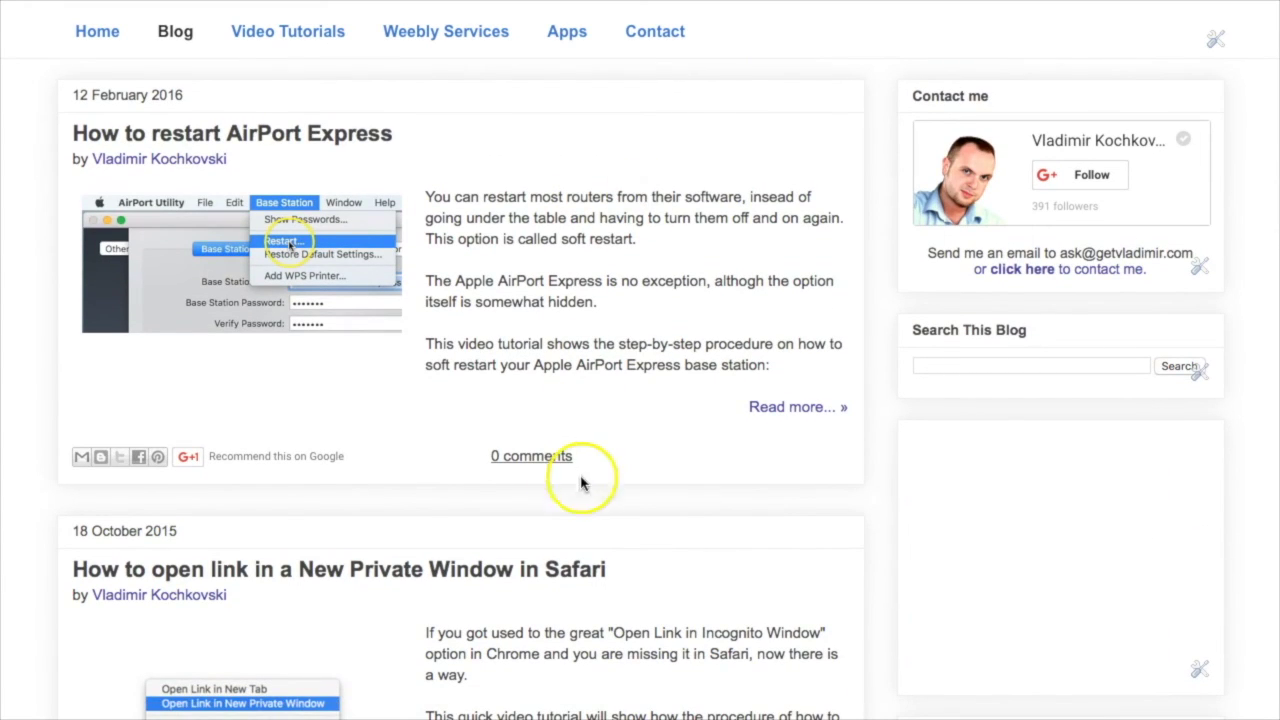